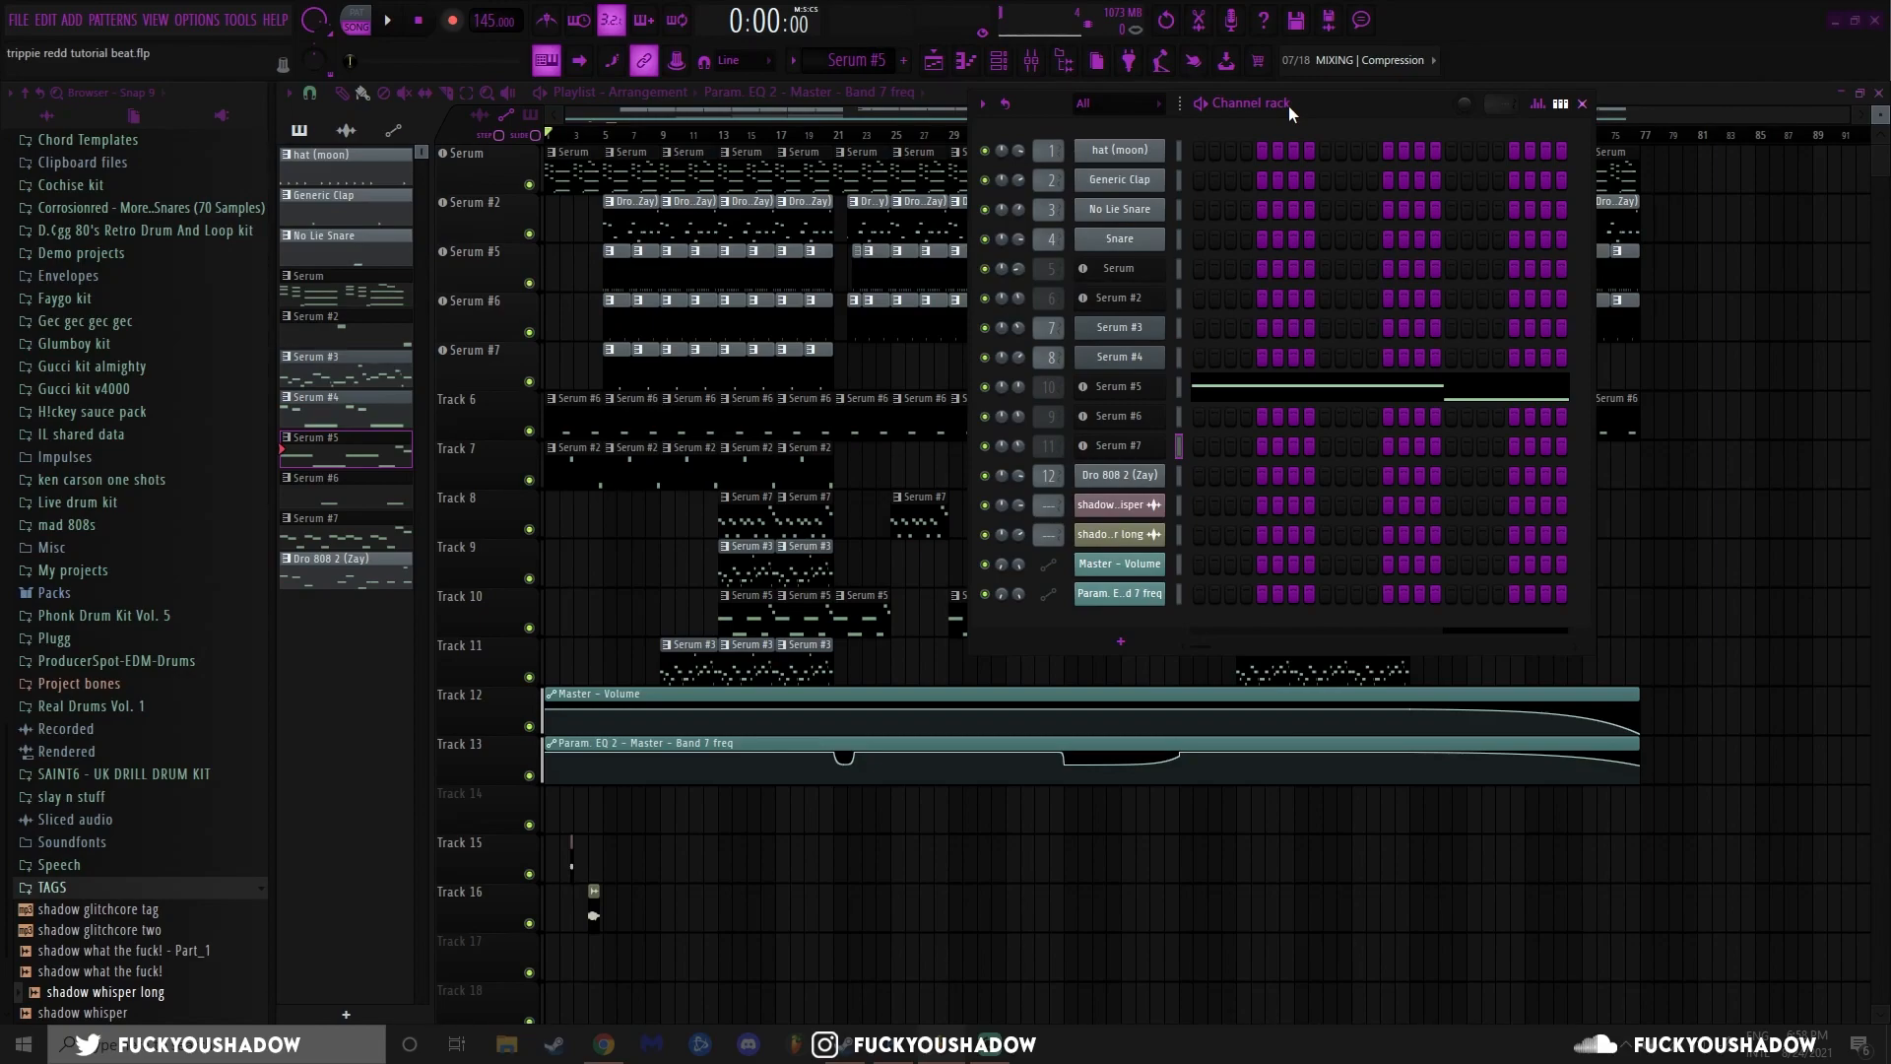
Open the Serum #2 channel's instrument and browse its preset folders, including the Miss the rage presets
drag(1289, 105, 1235, 103)
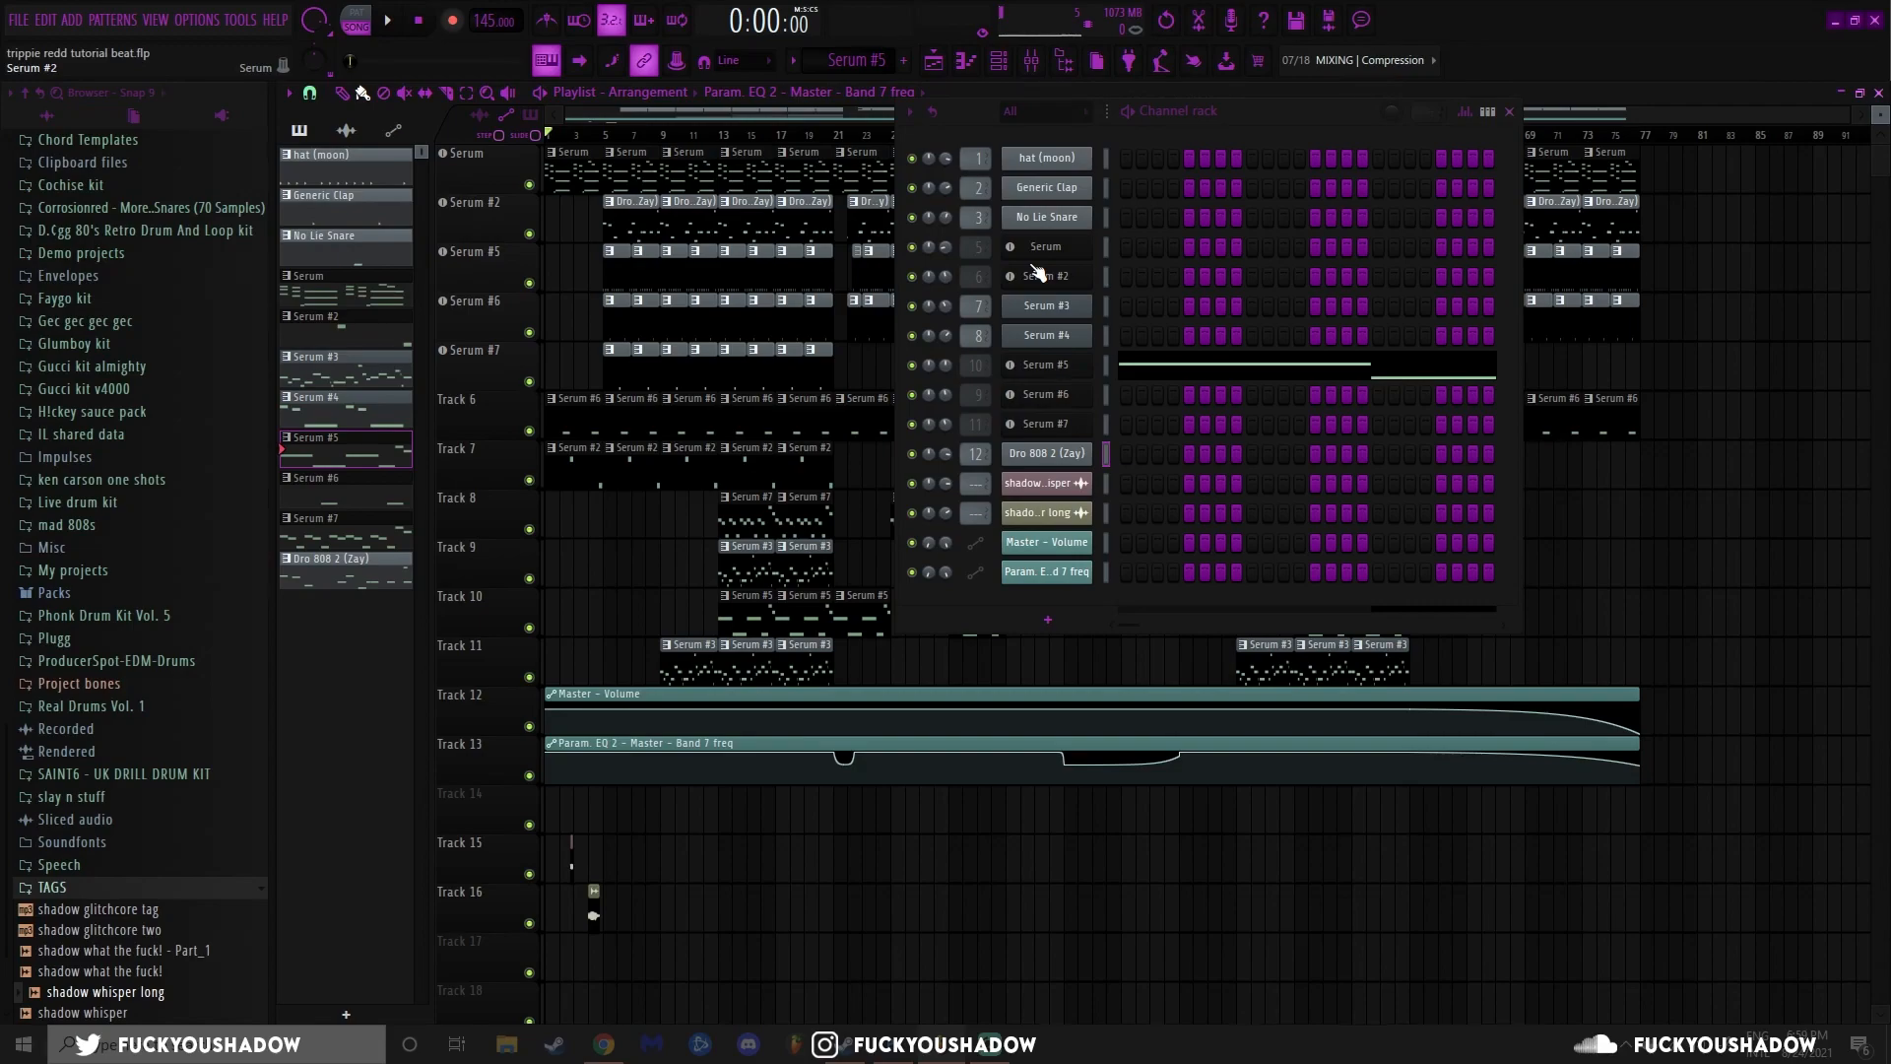
click(1037, 274)
click(1027, 341)
mouse_move(1027, 367)
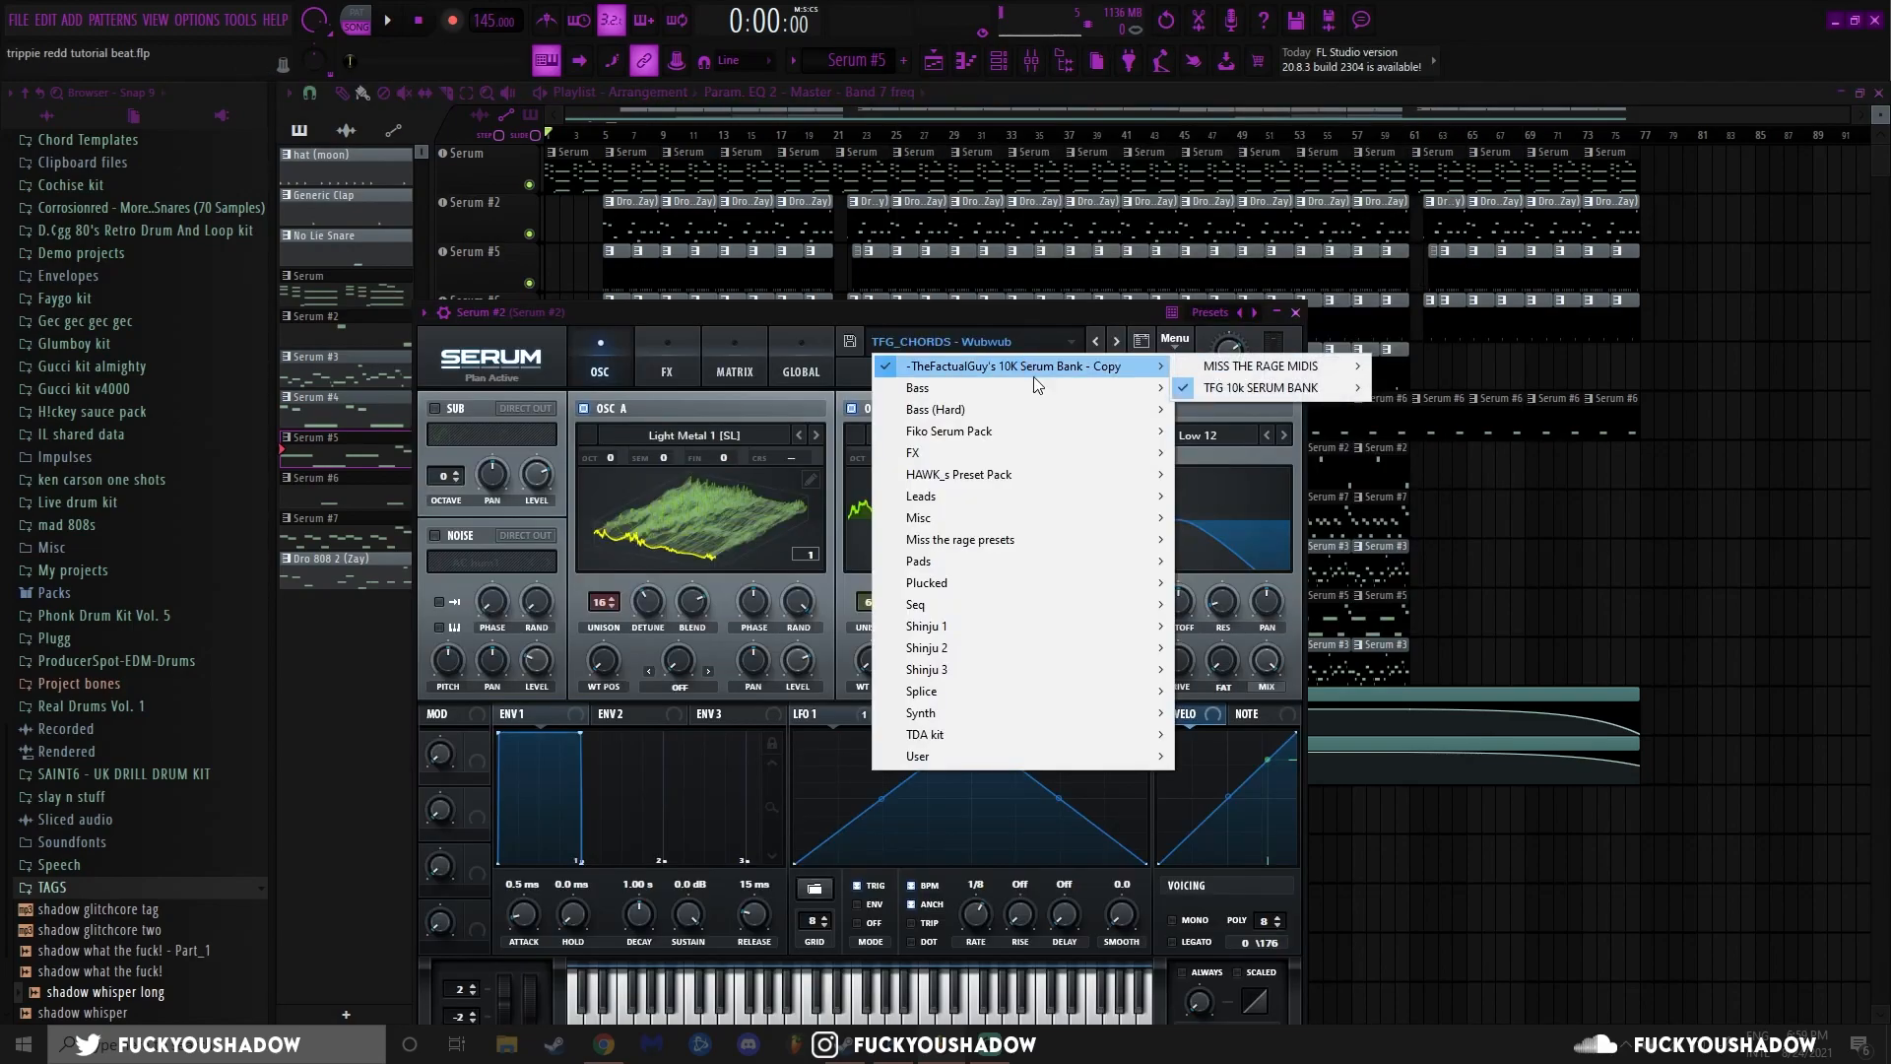
mouse_move(966, 552)
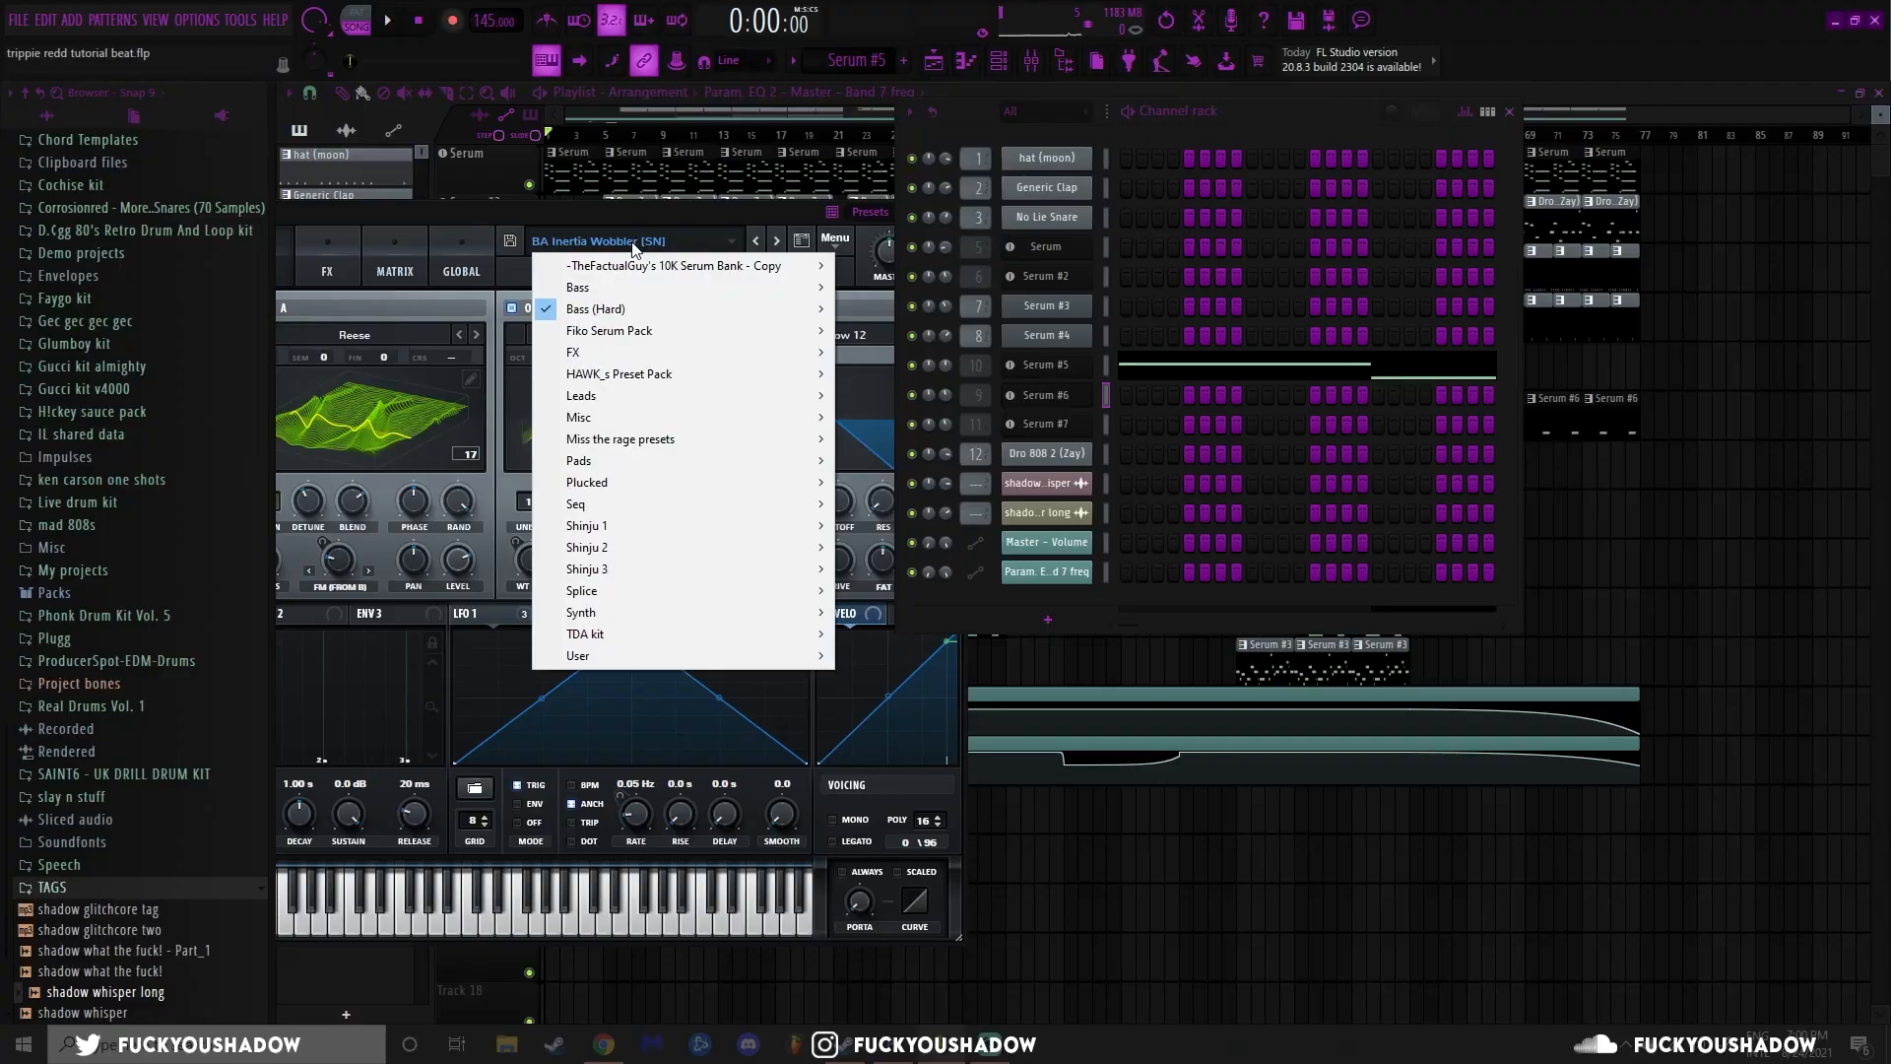
Close the instrument showing the BA Inertia Wobbler preset and open the Serum #7 channel
click(641, 208)
drag(640, 210, 452, 236)
click(755, 234)
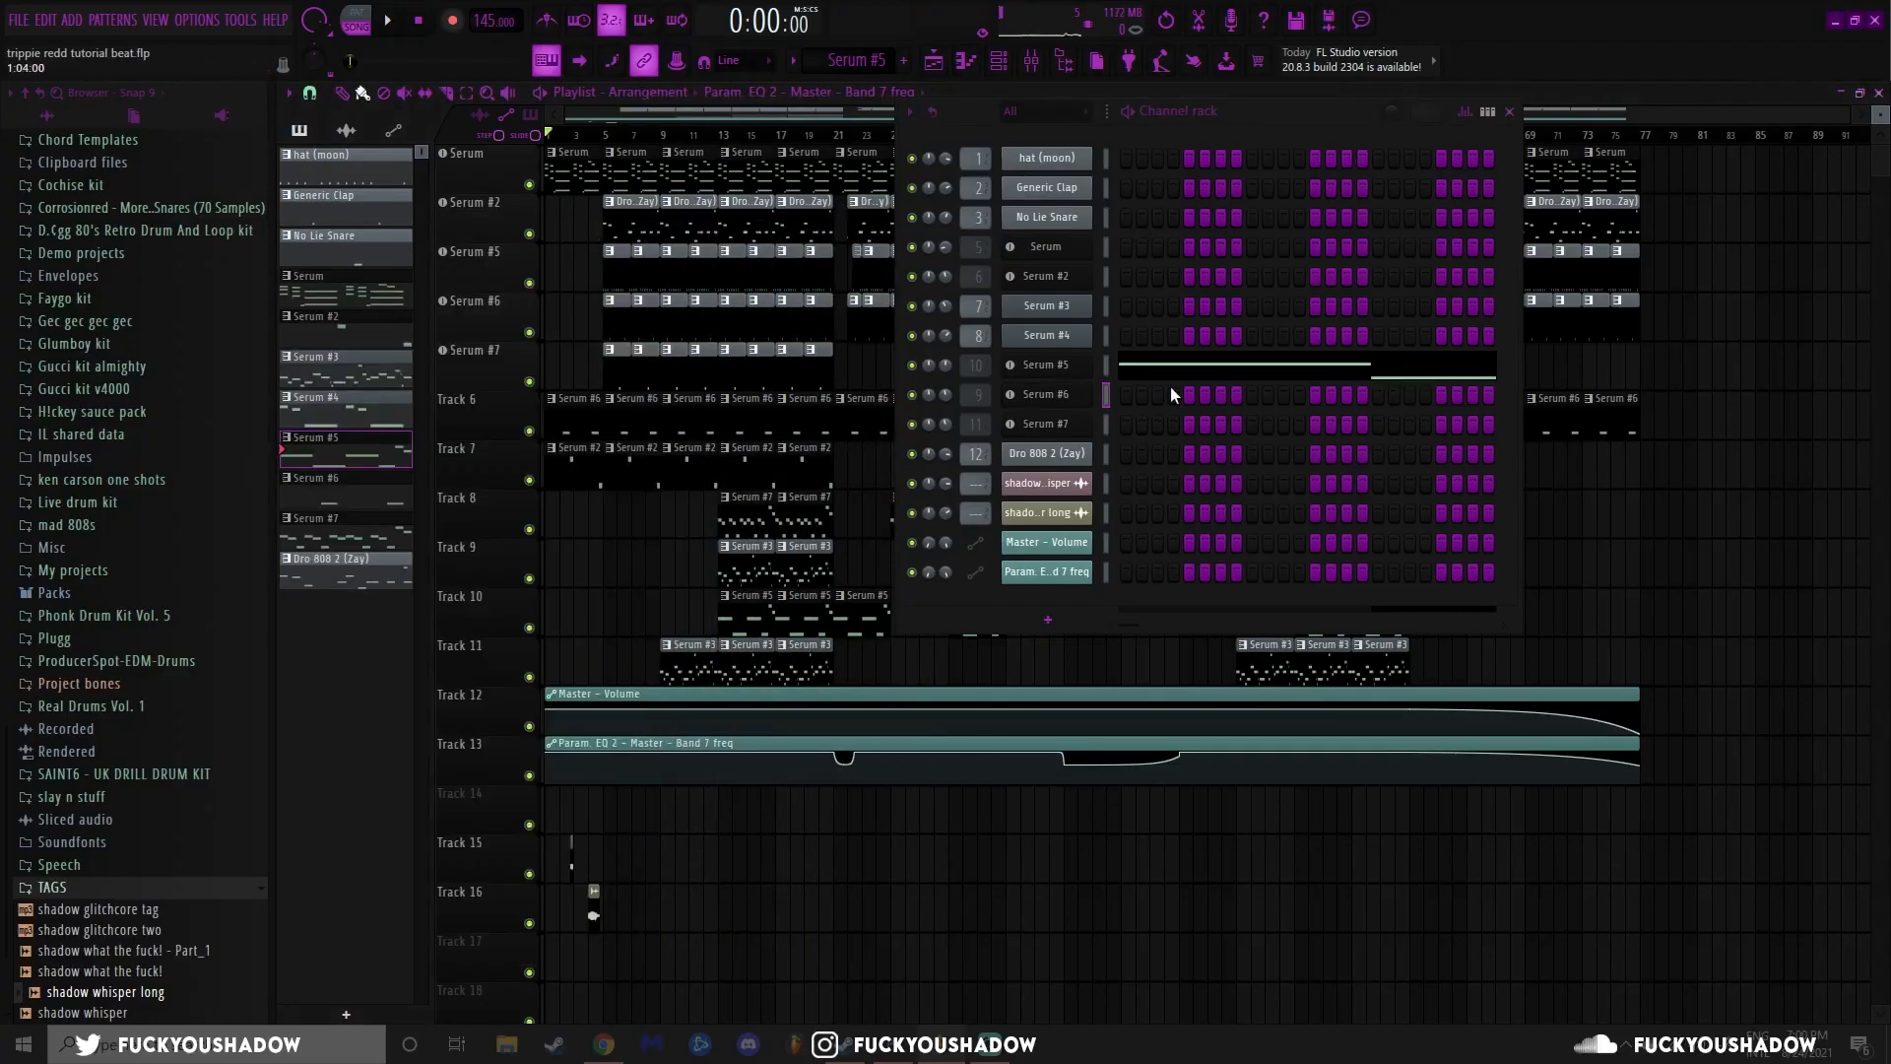
click(1064, 429)
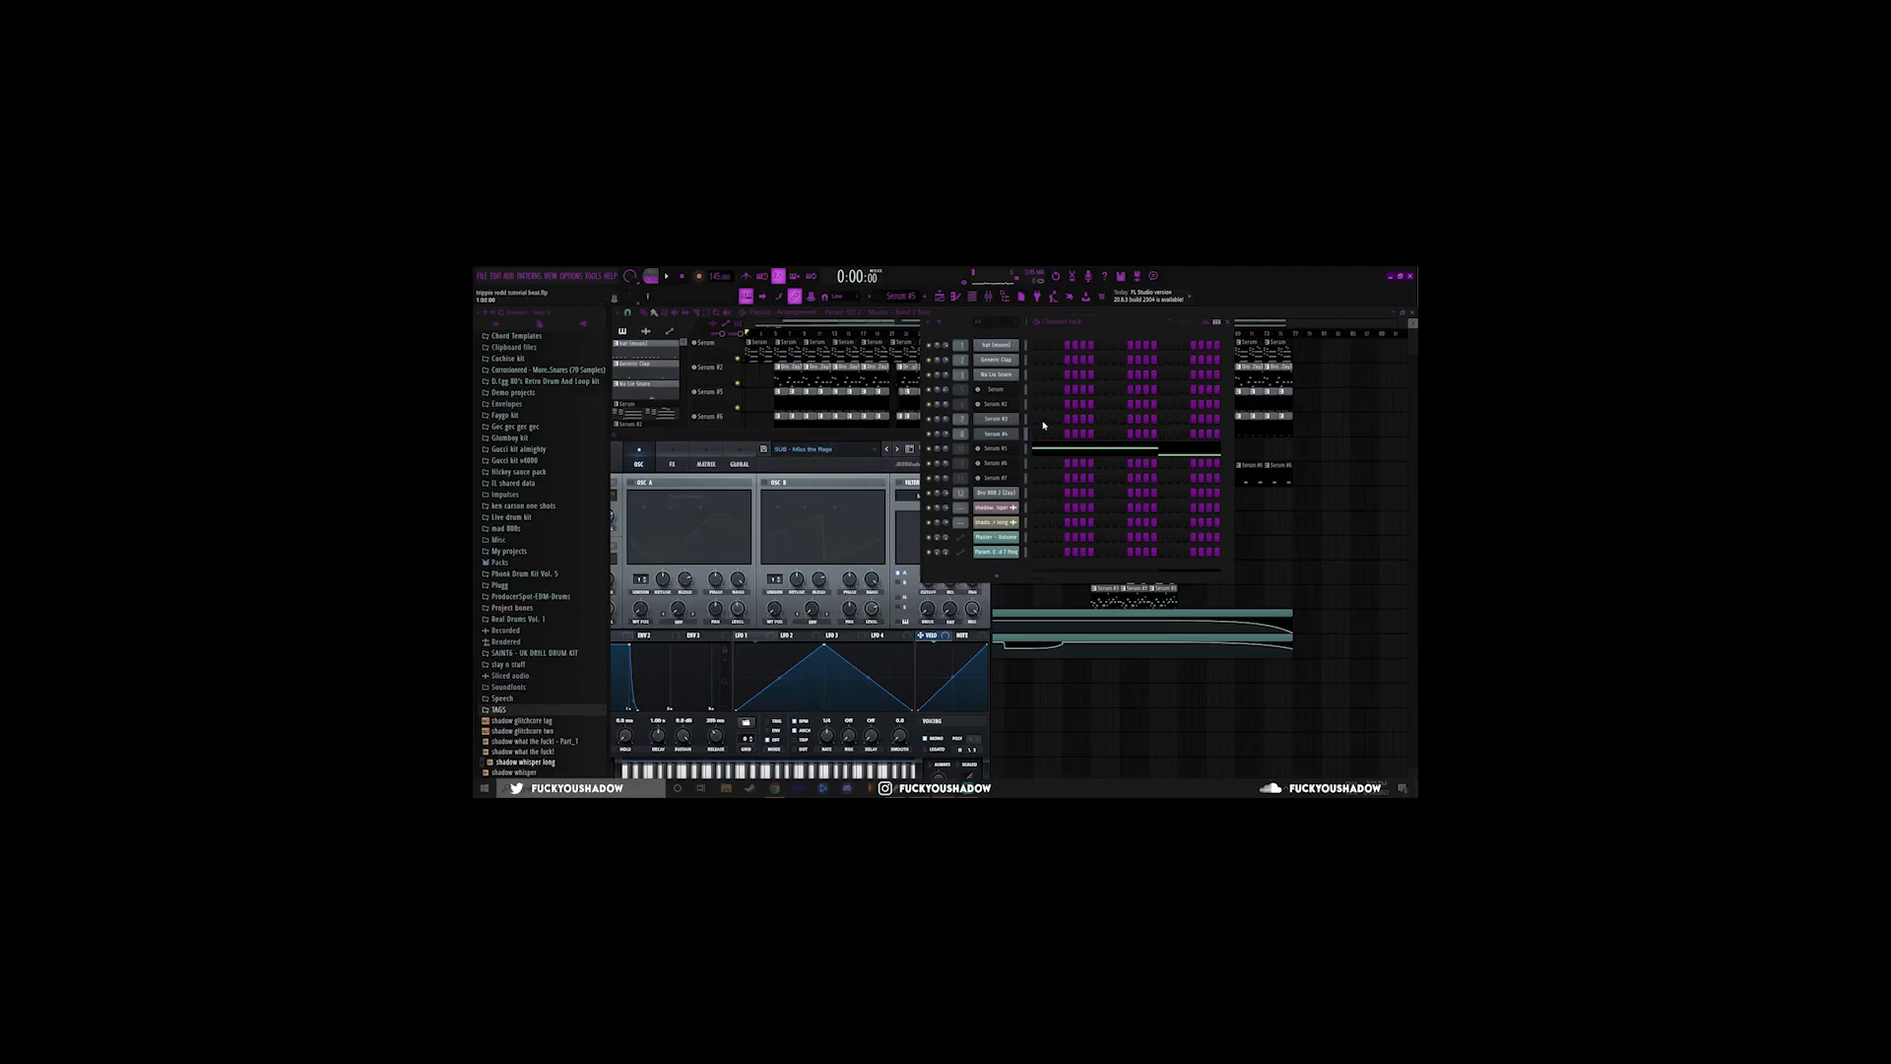
Delete the Serum #4 channel from the channel rack
right_click(1007, 434)
click(863, 702)
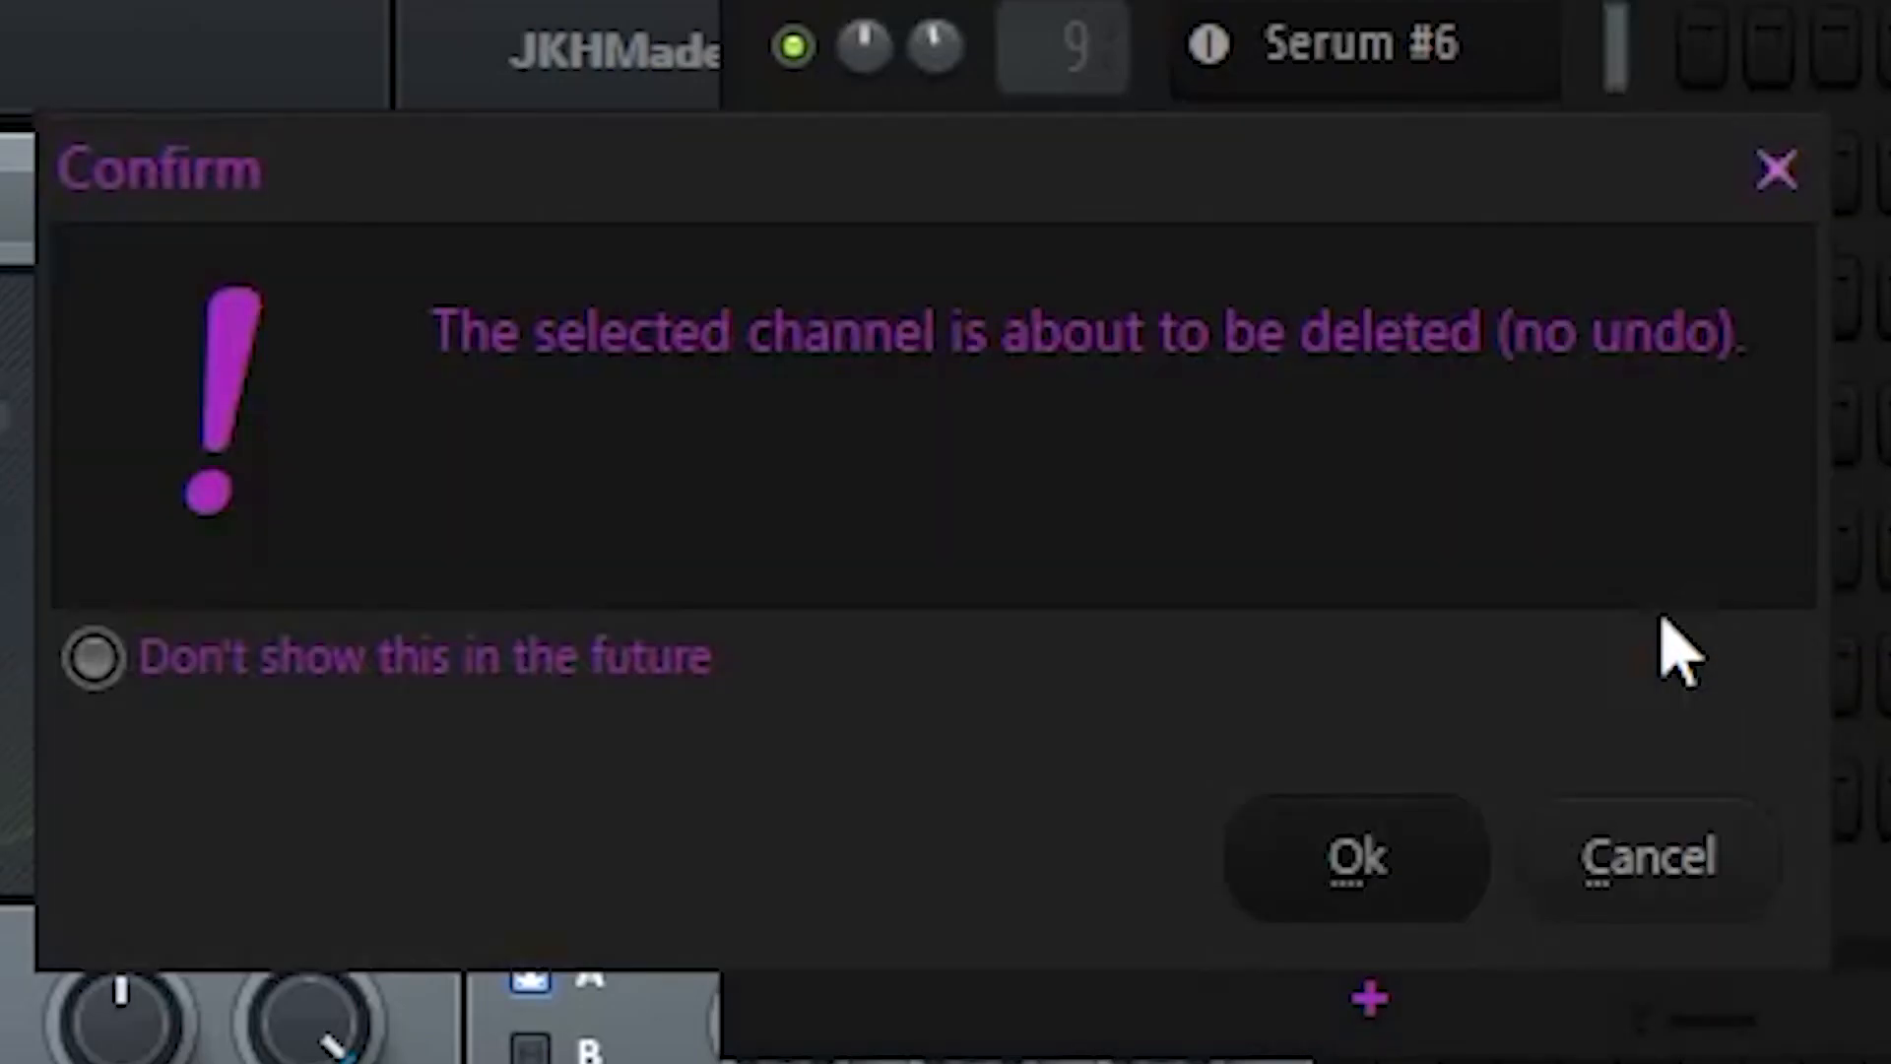
click(1357, 859)
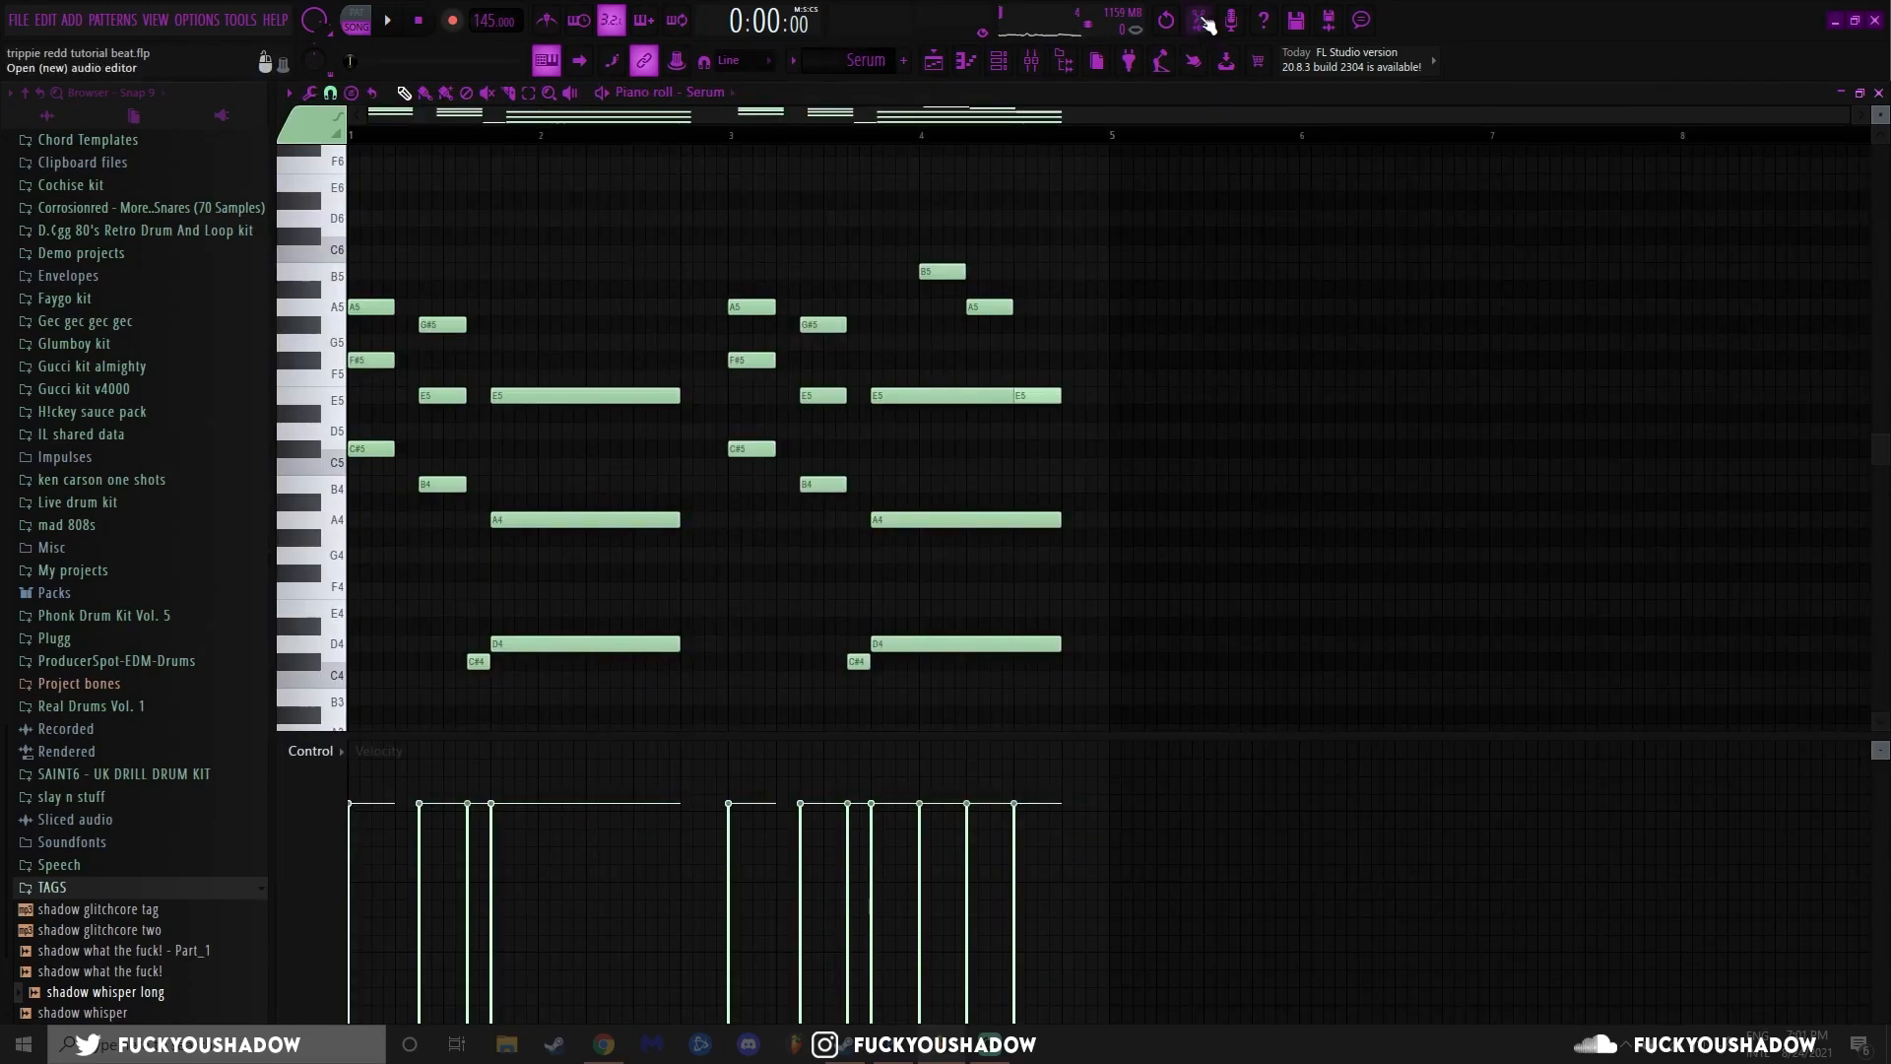
Play the Serum chord pattern in the piano roll
key(space)
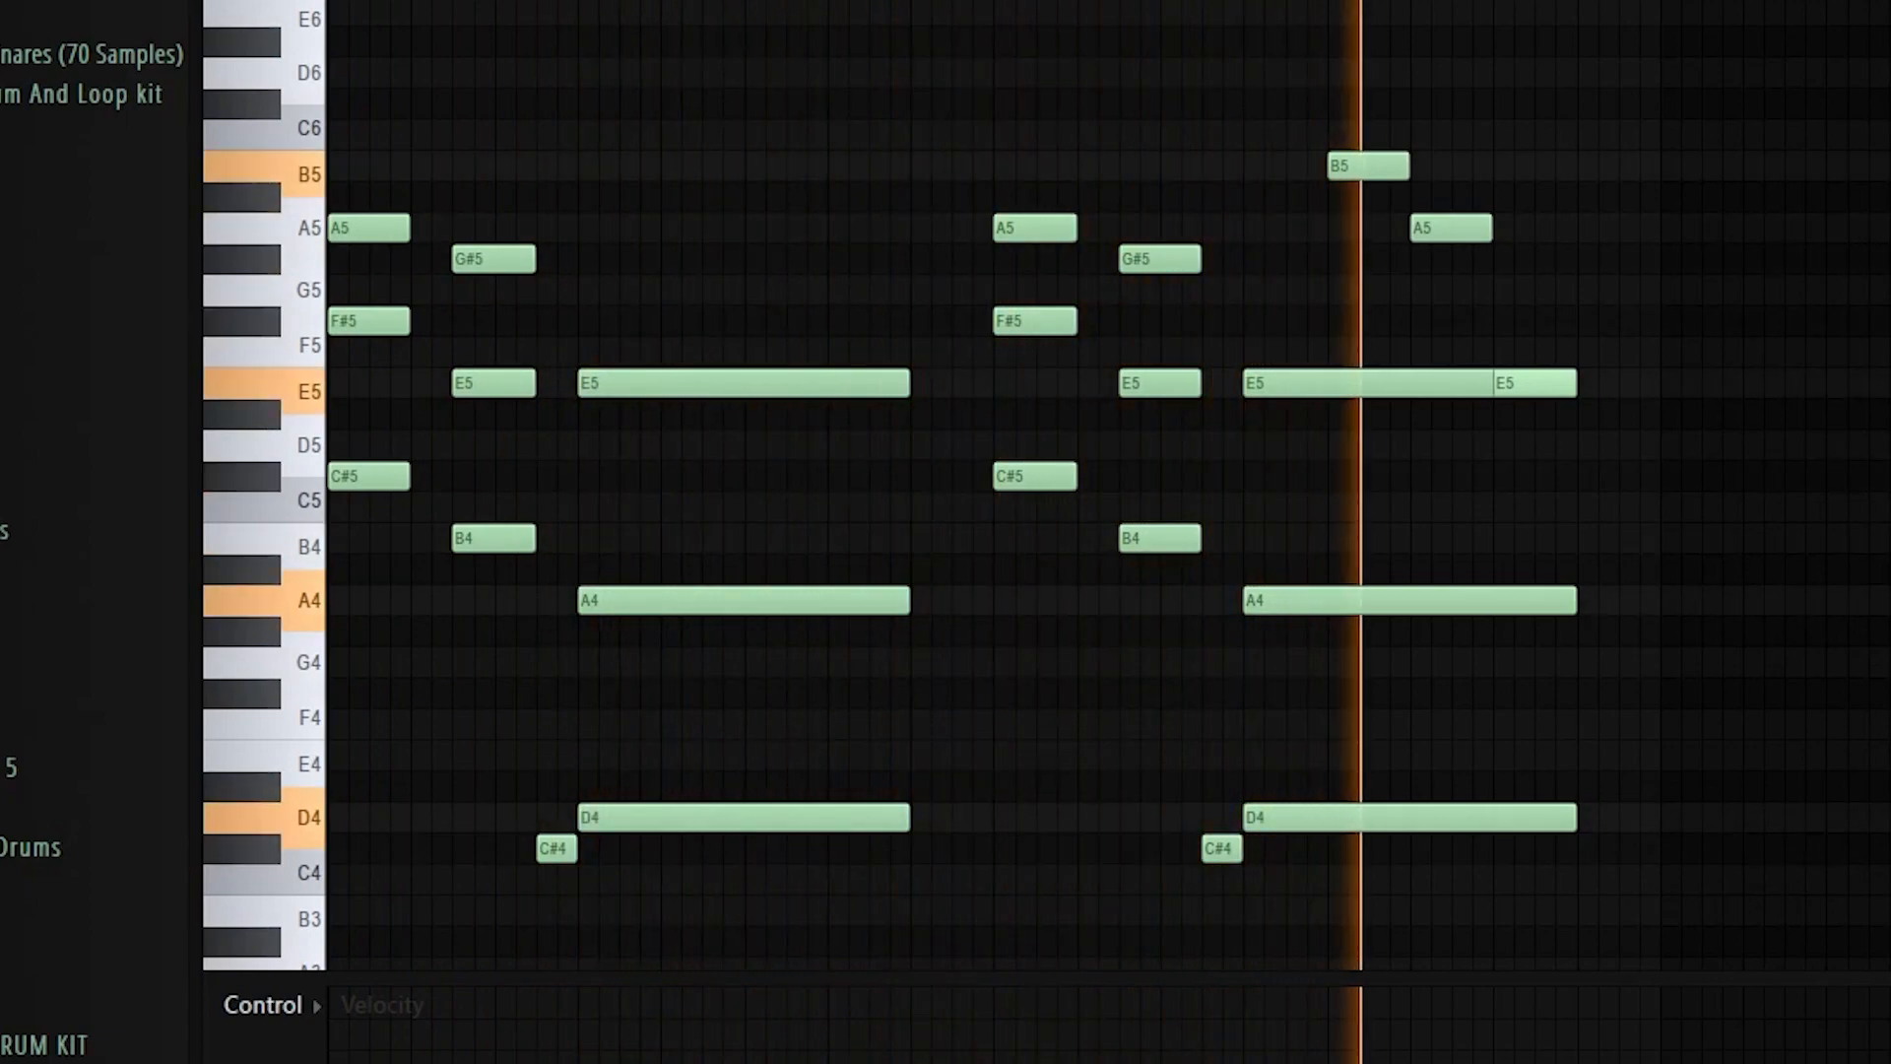
key(space)
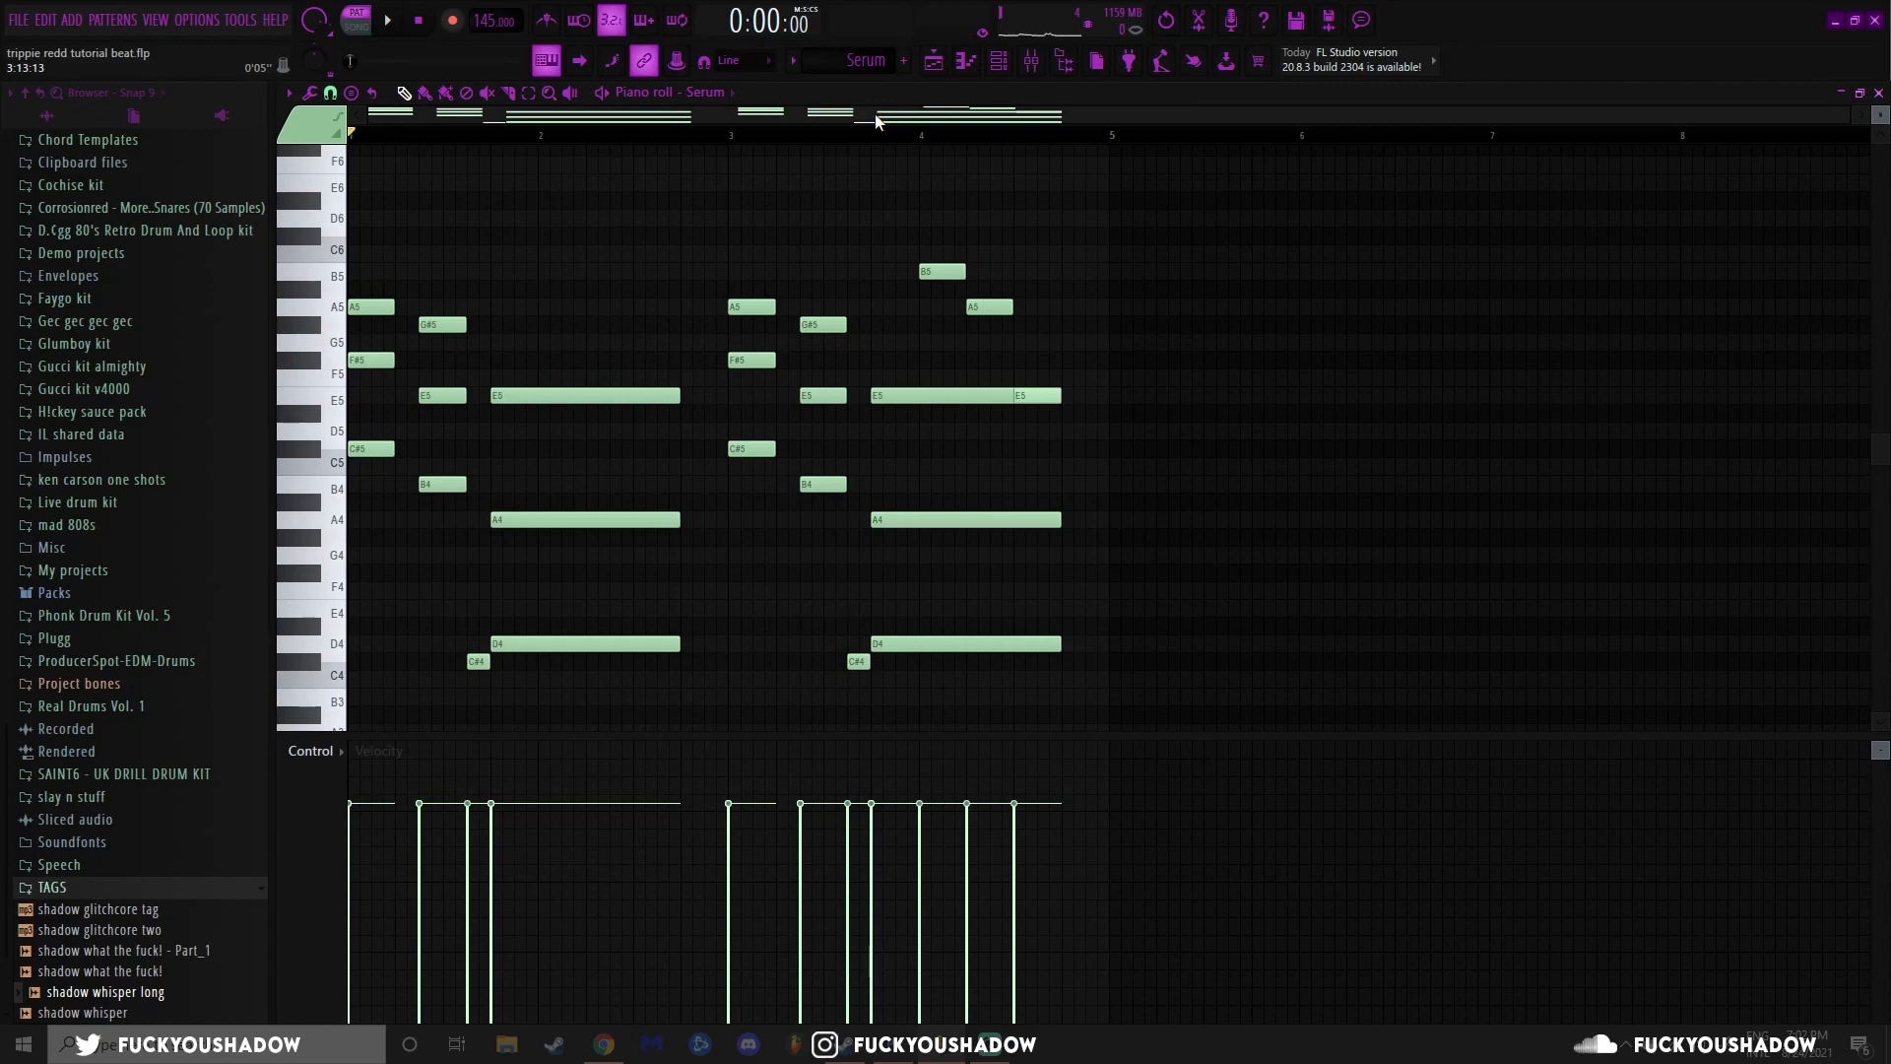
Inspect the two Distructor effects and the Fruity parametric EQ 2 on the Serum #5 mixer track
key(F9)
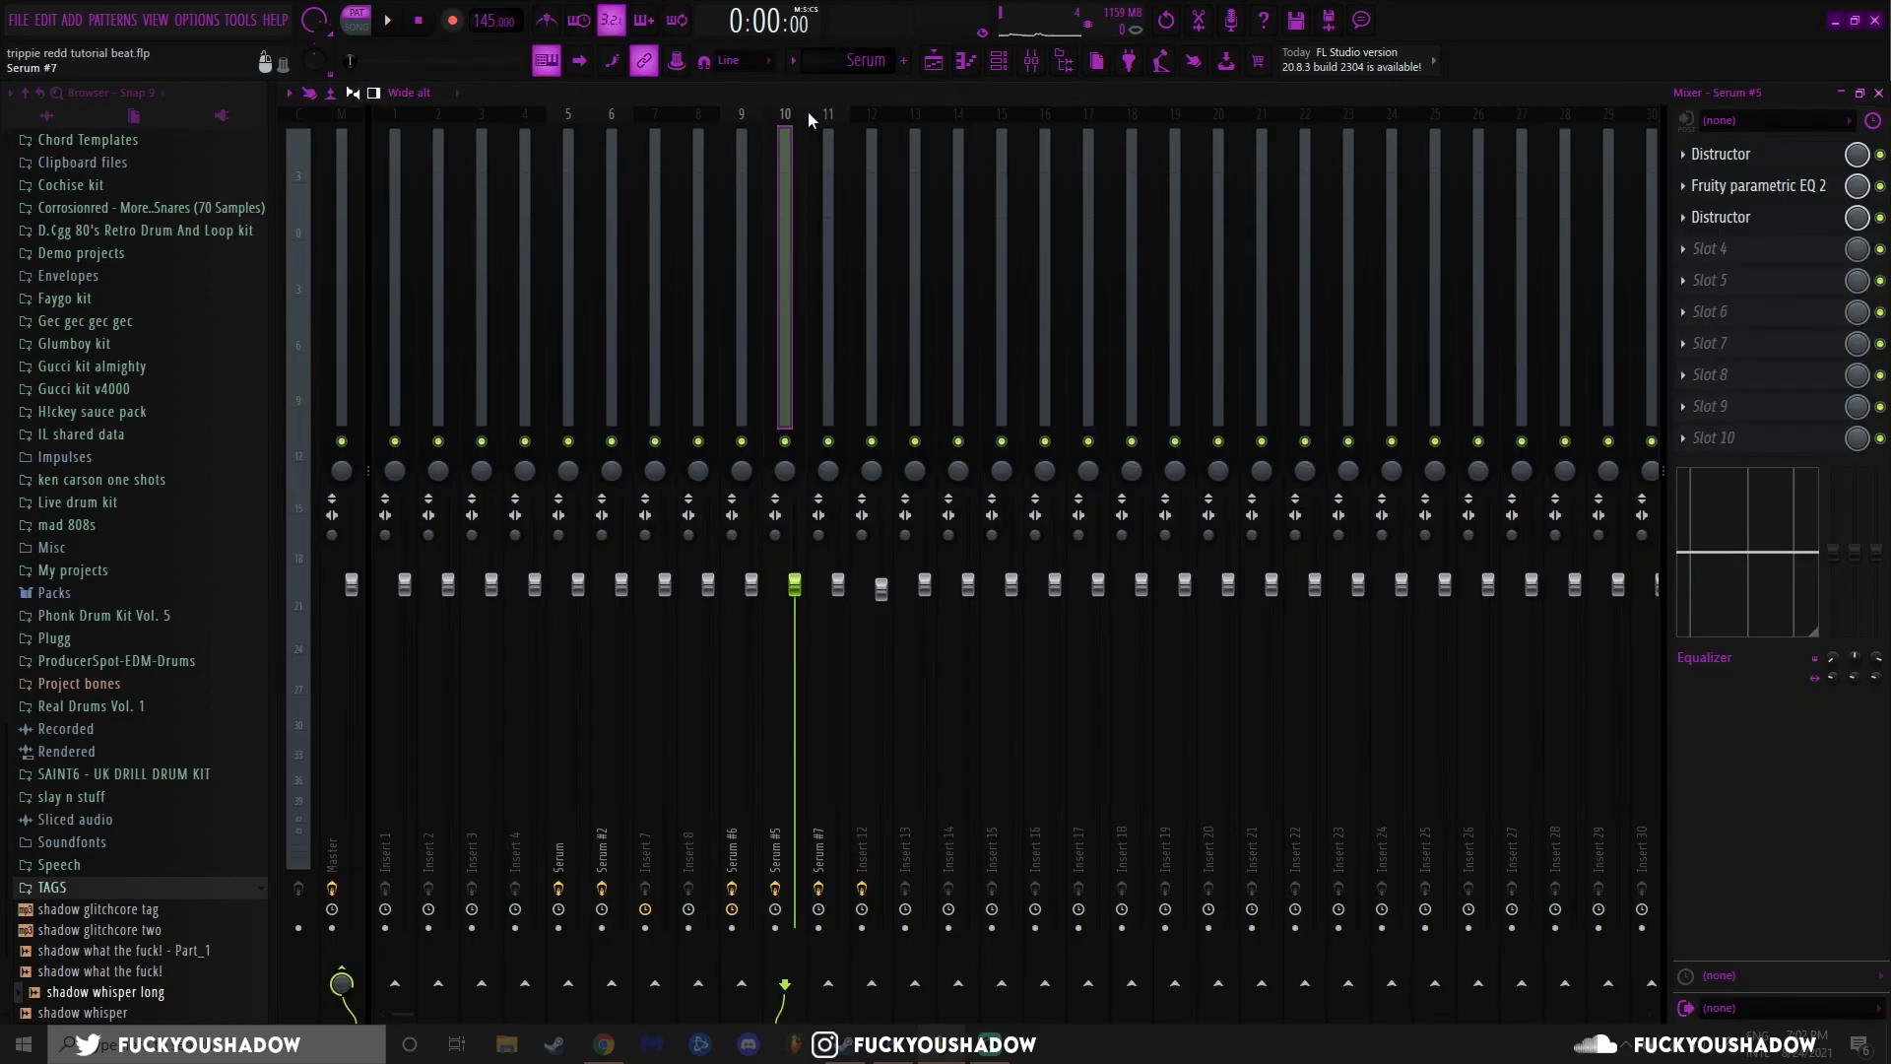
click(1721, 153)
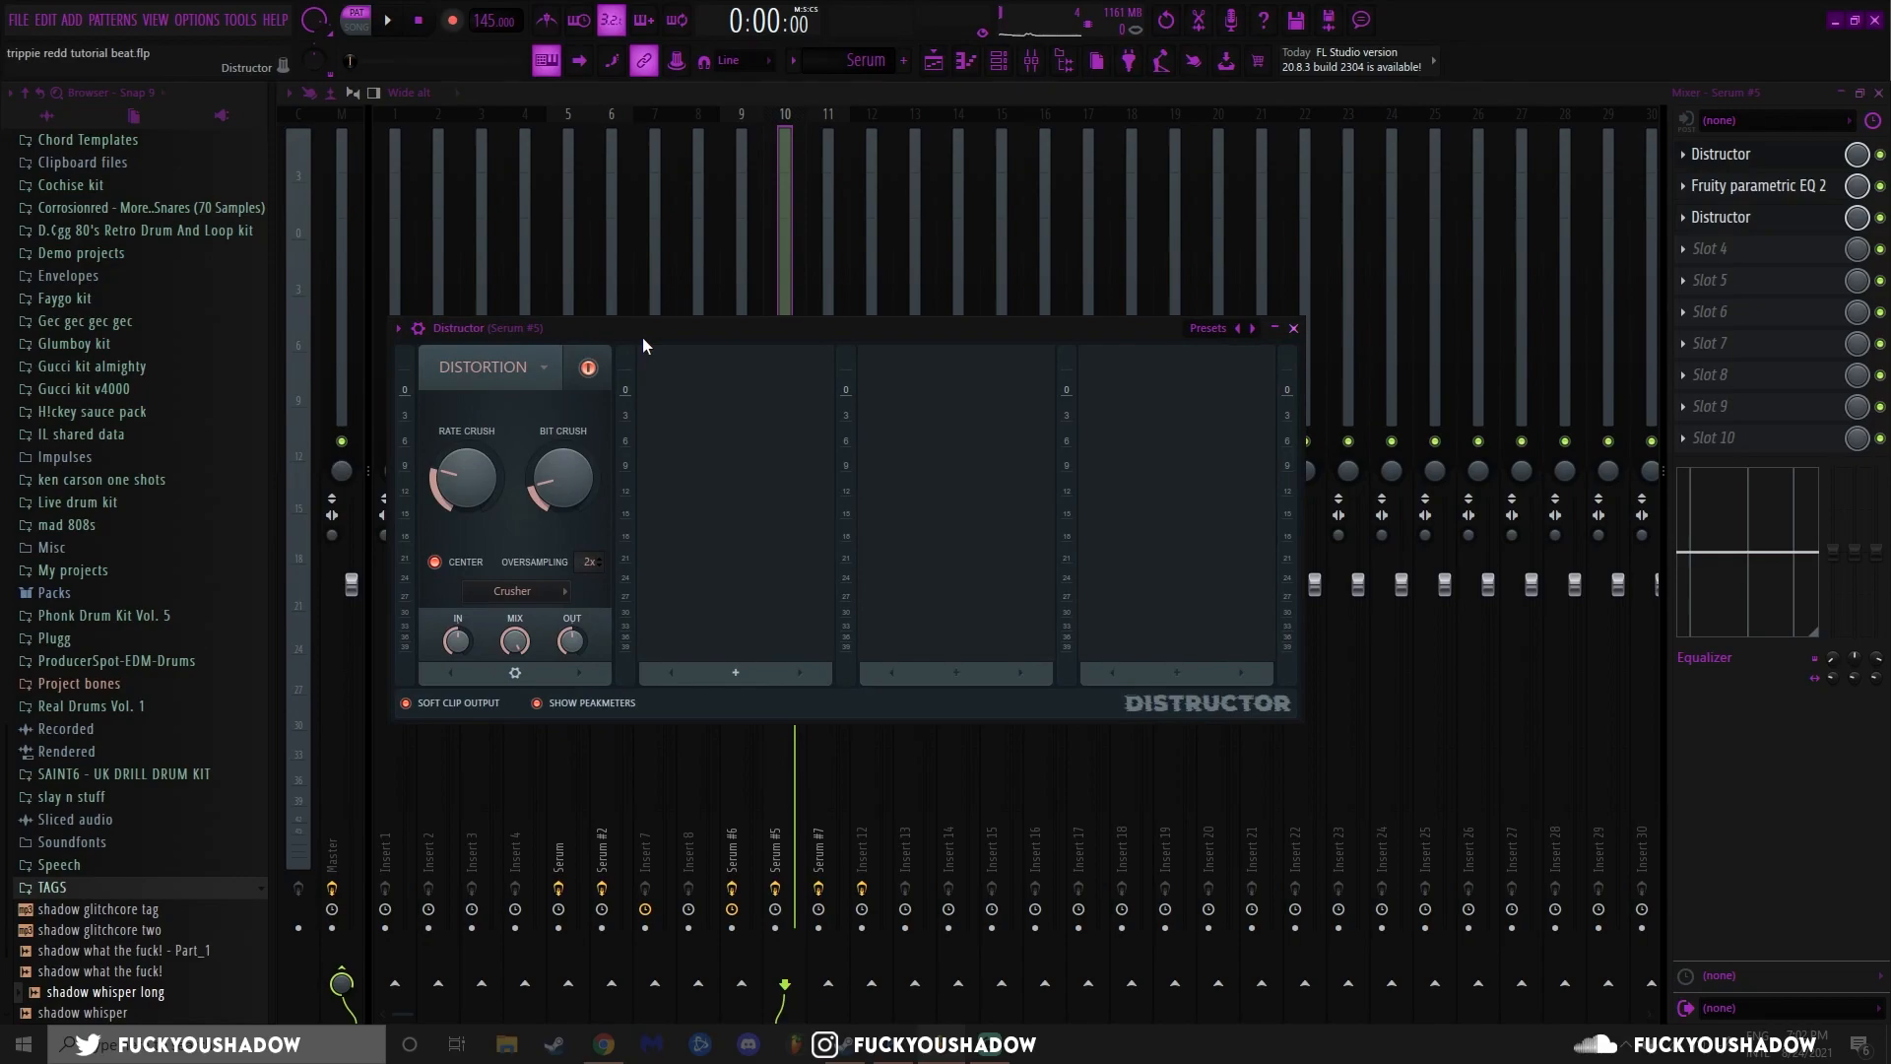
click(1293, 328)
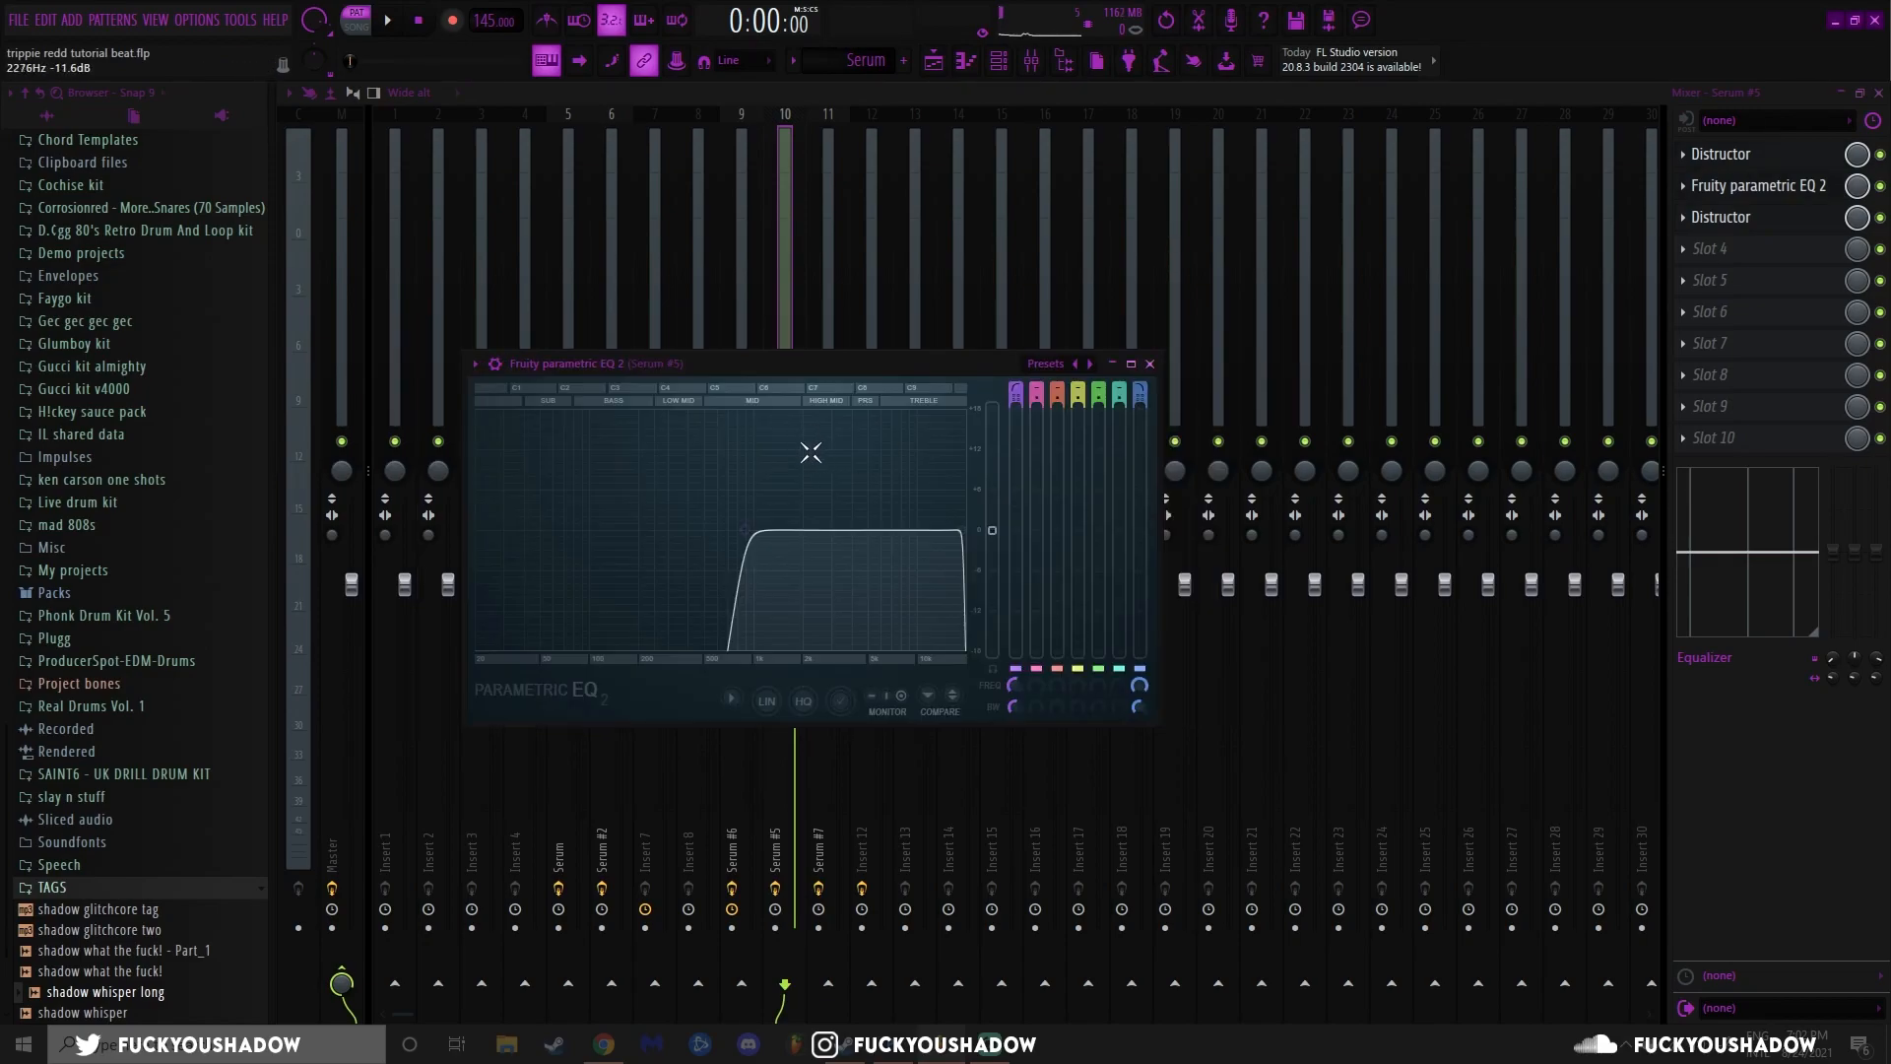
click(1150, 363)
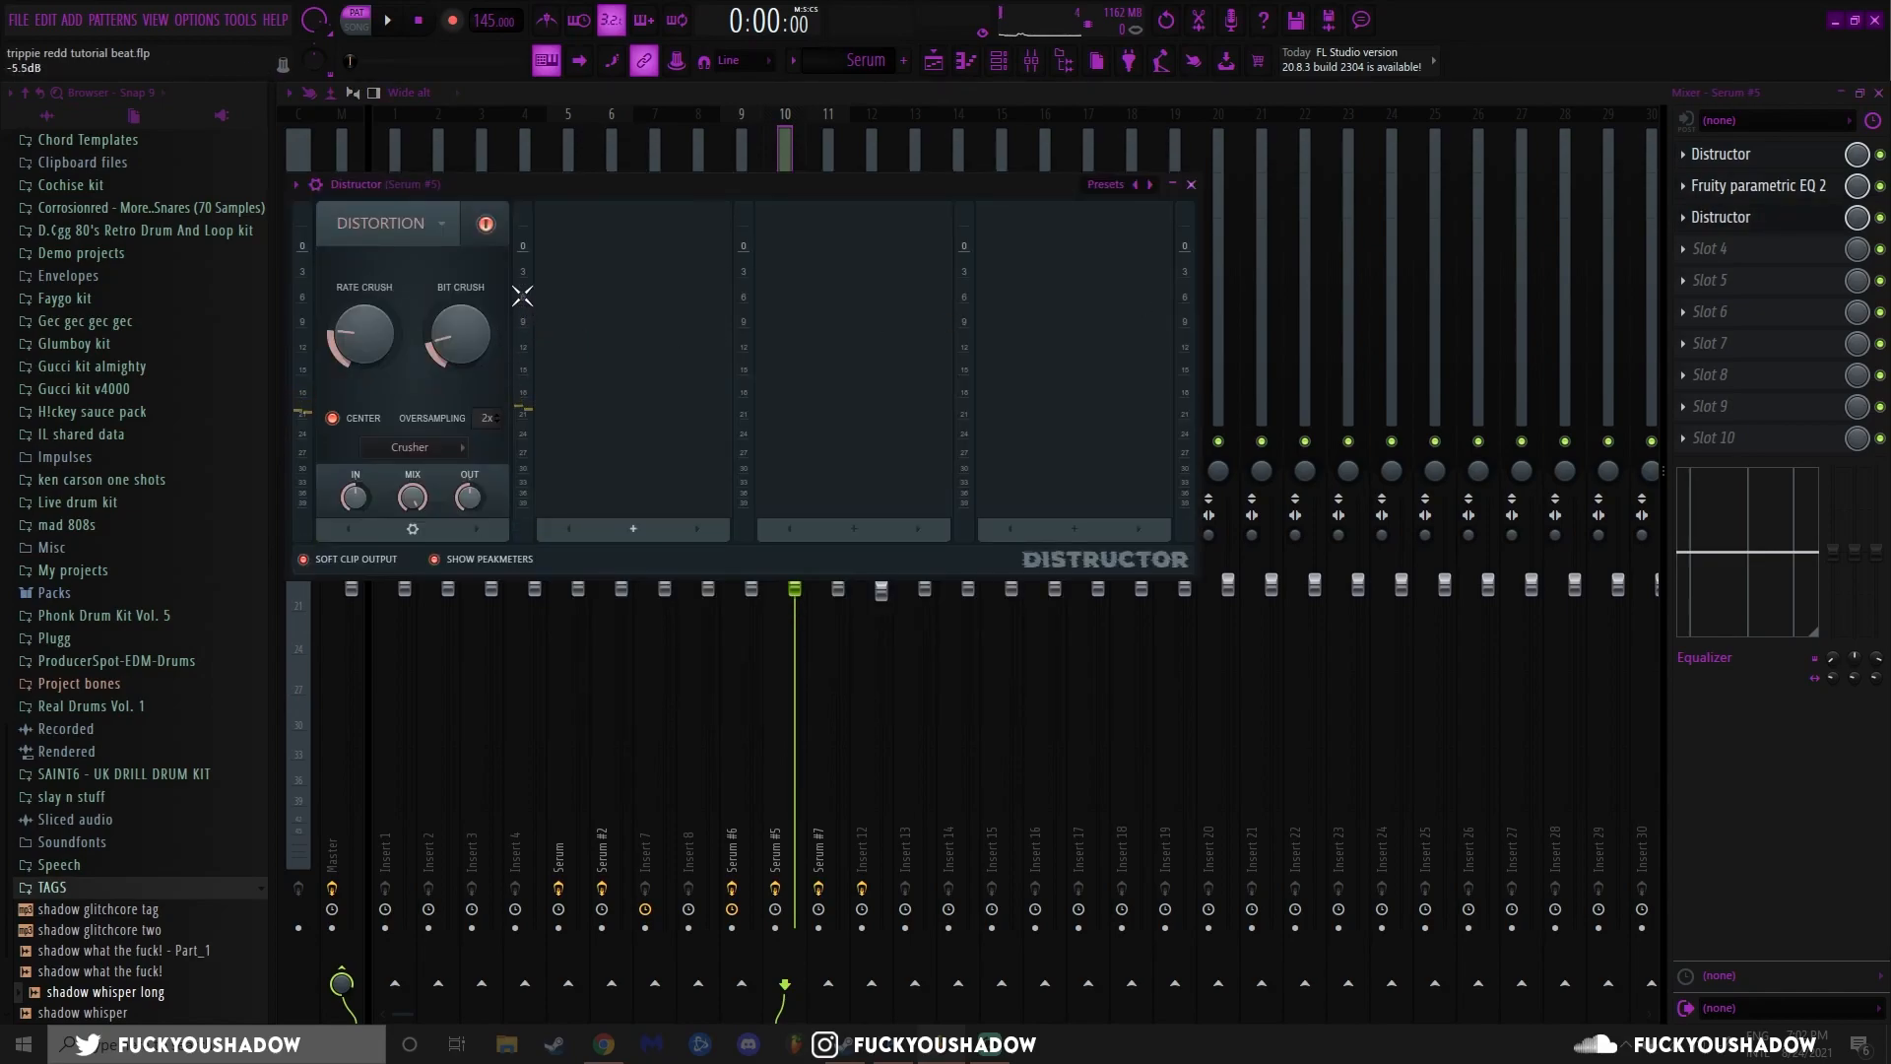
Return to the playlist, then view and play the Serum #3 melody pattern in the piano roll
key(F5)
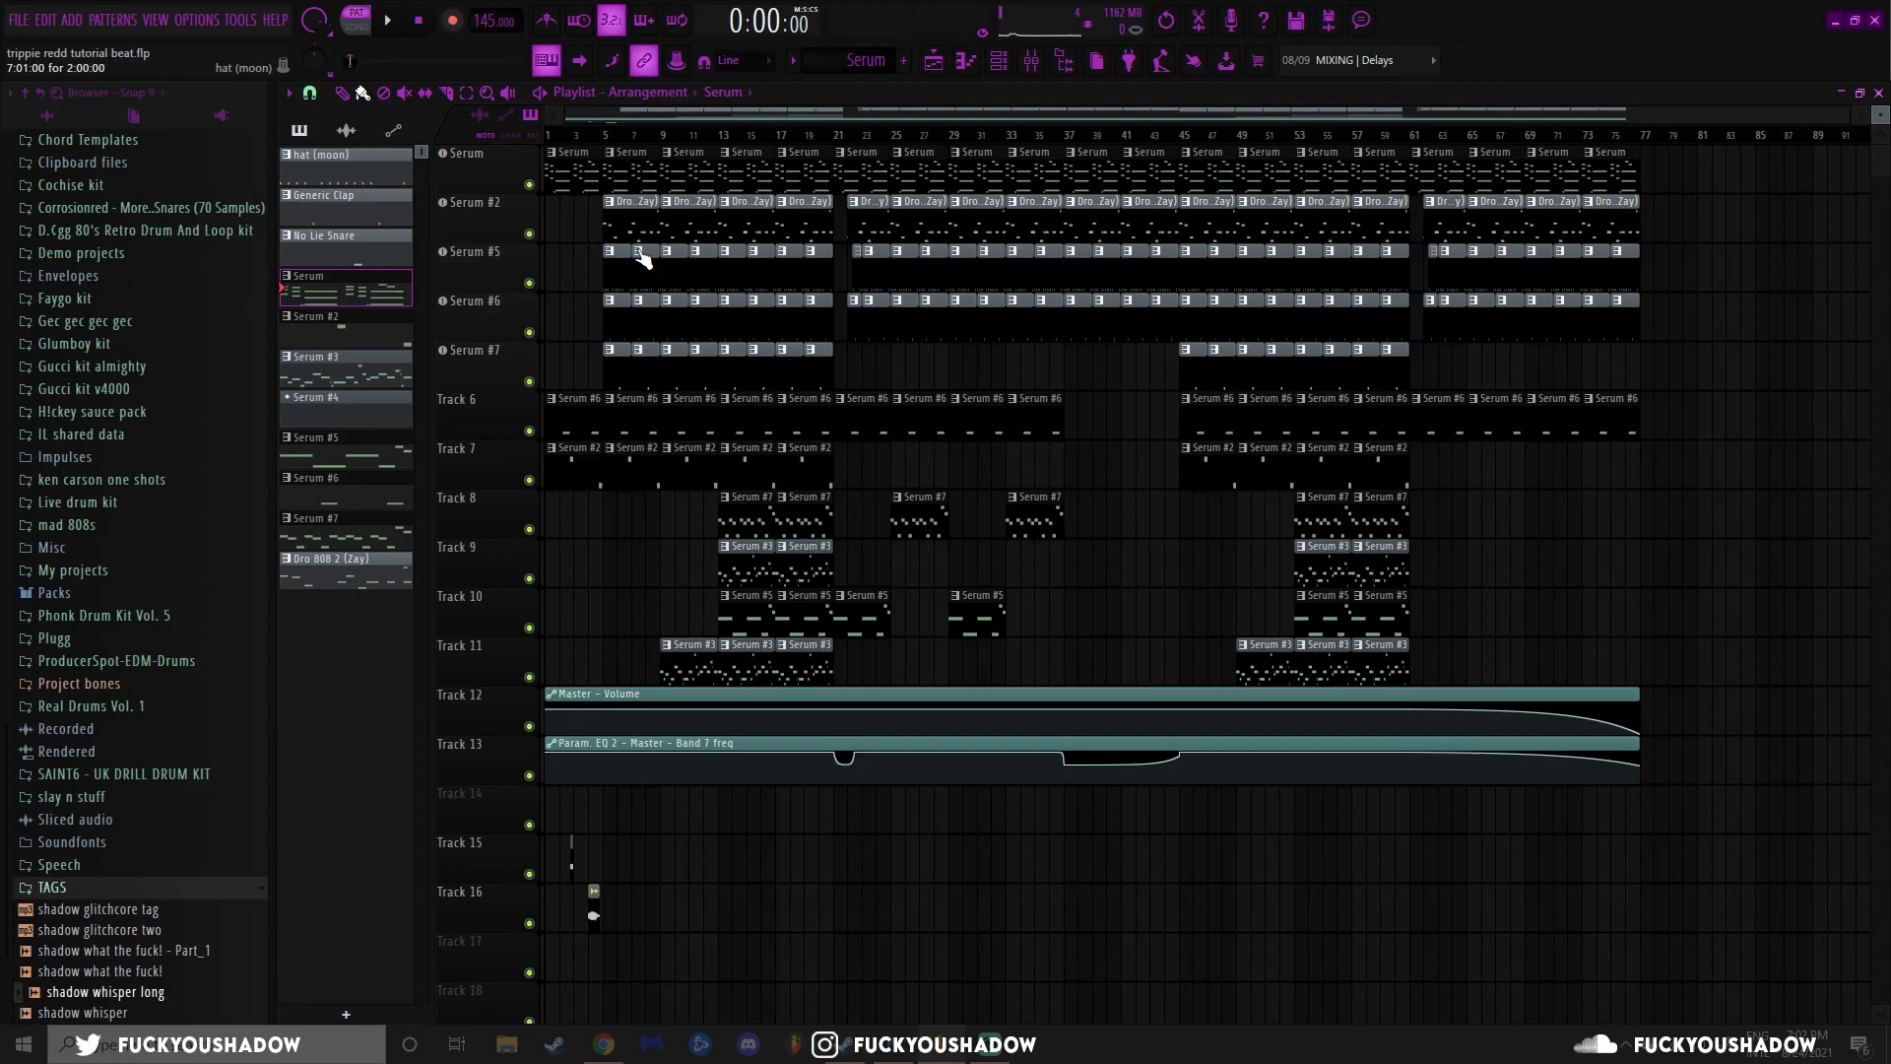
double_click(640, 253)
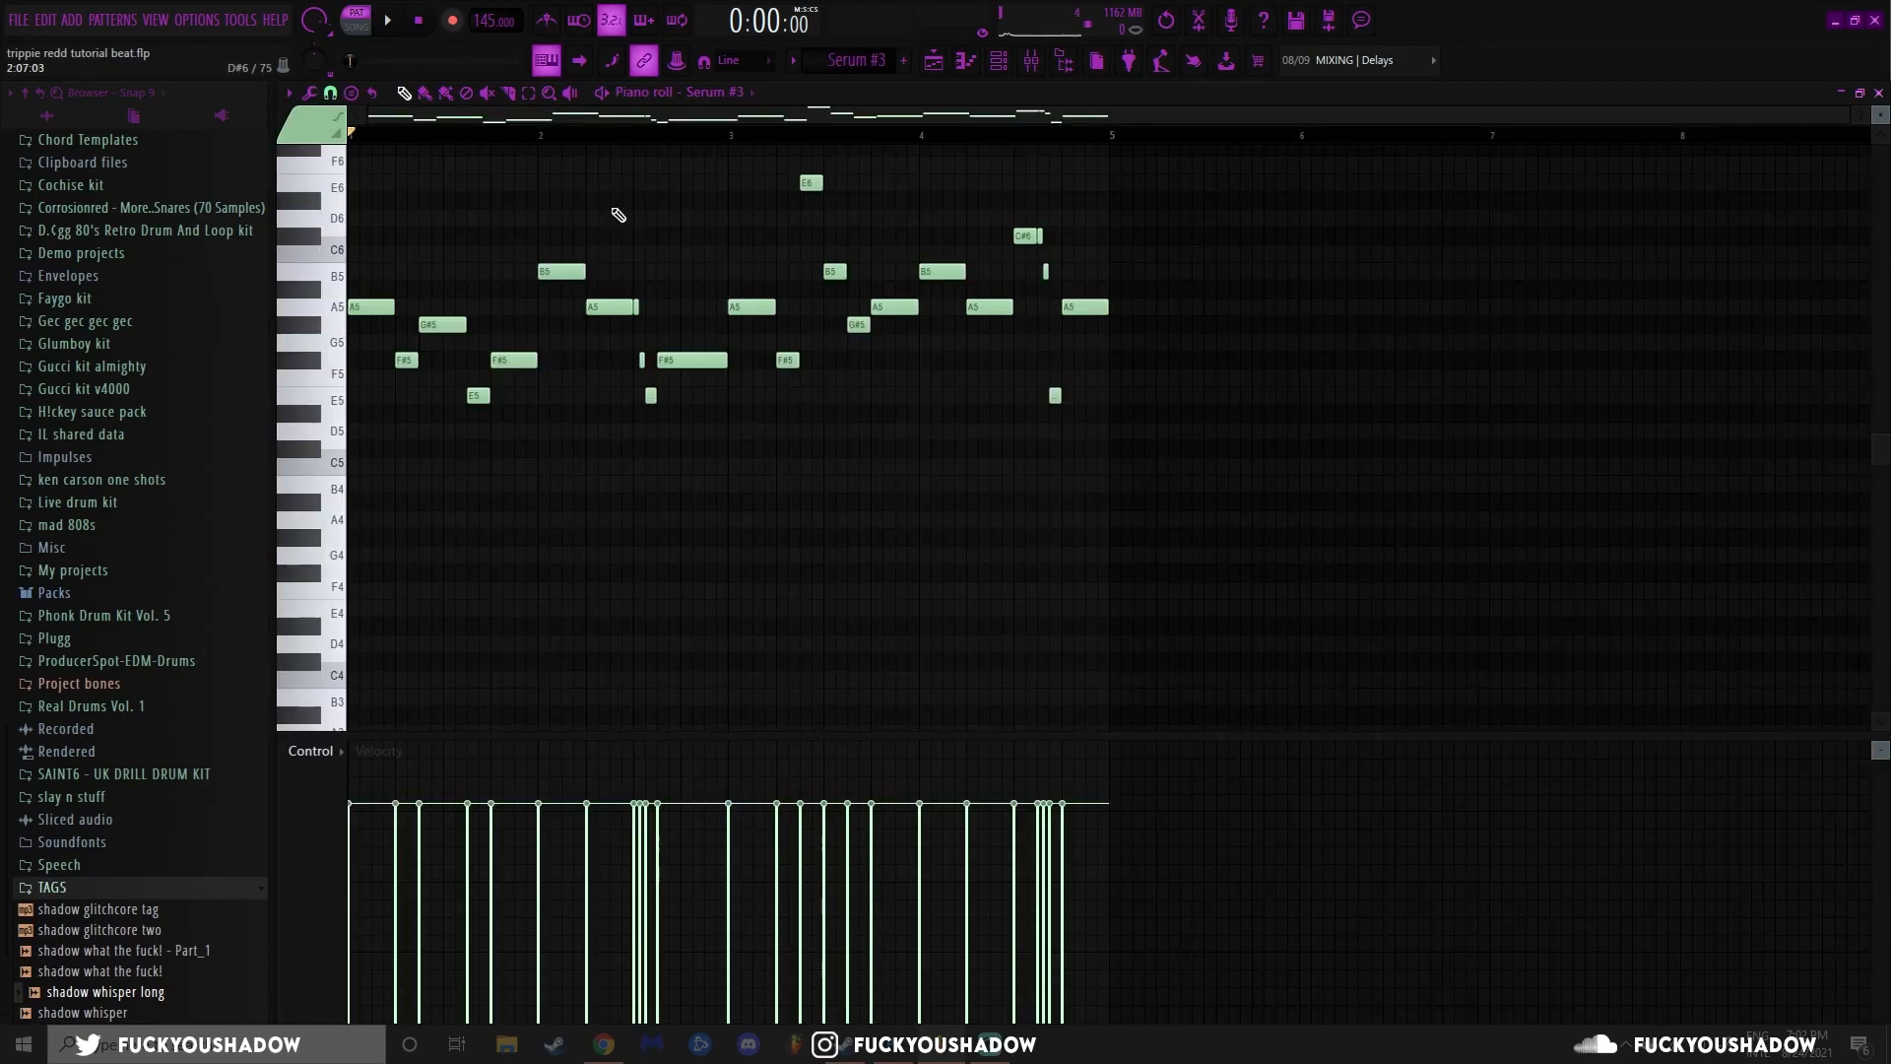
key(space)
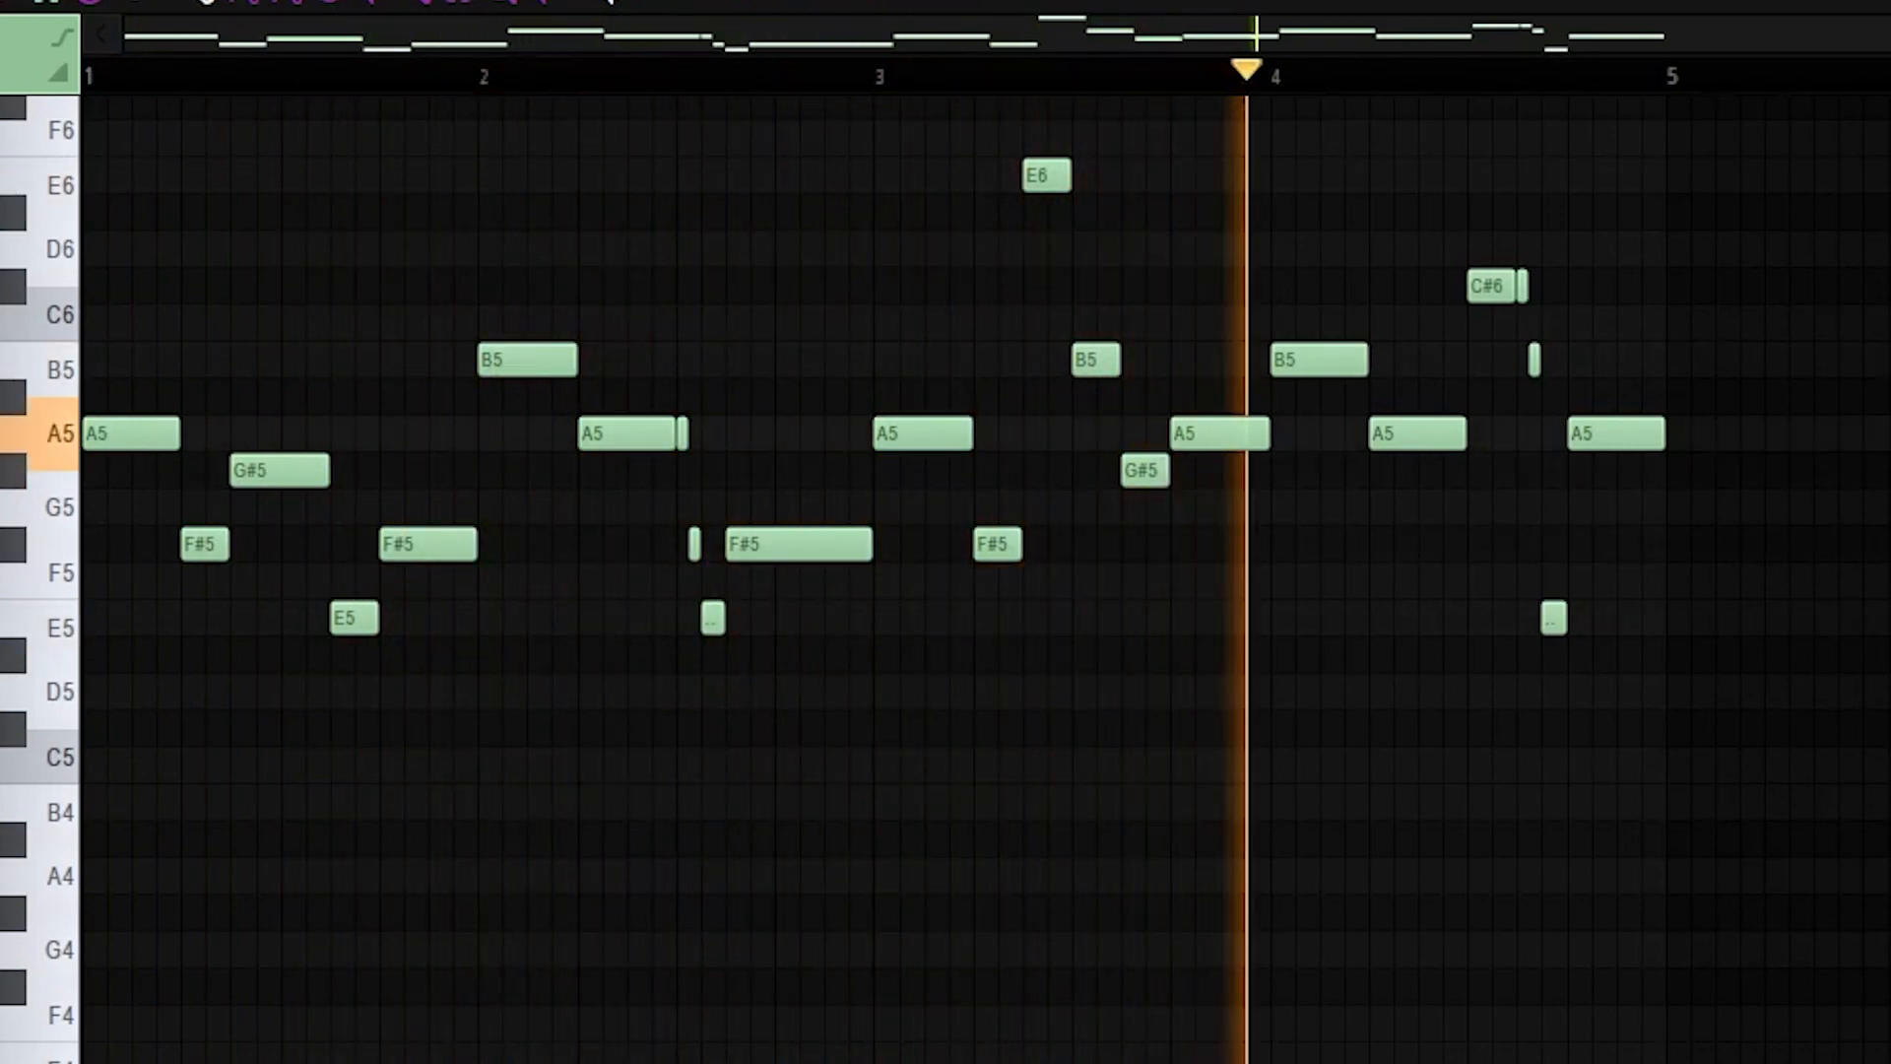
key(space)
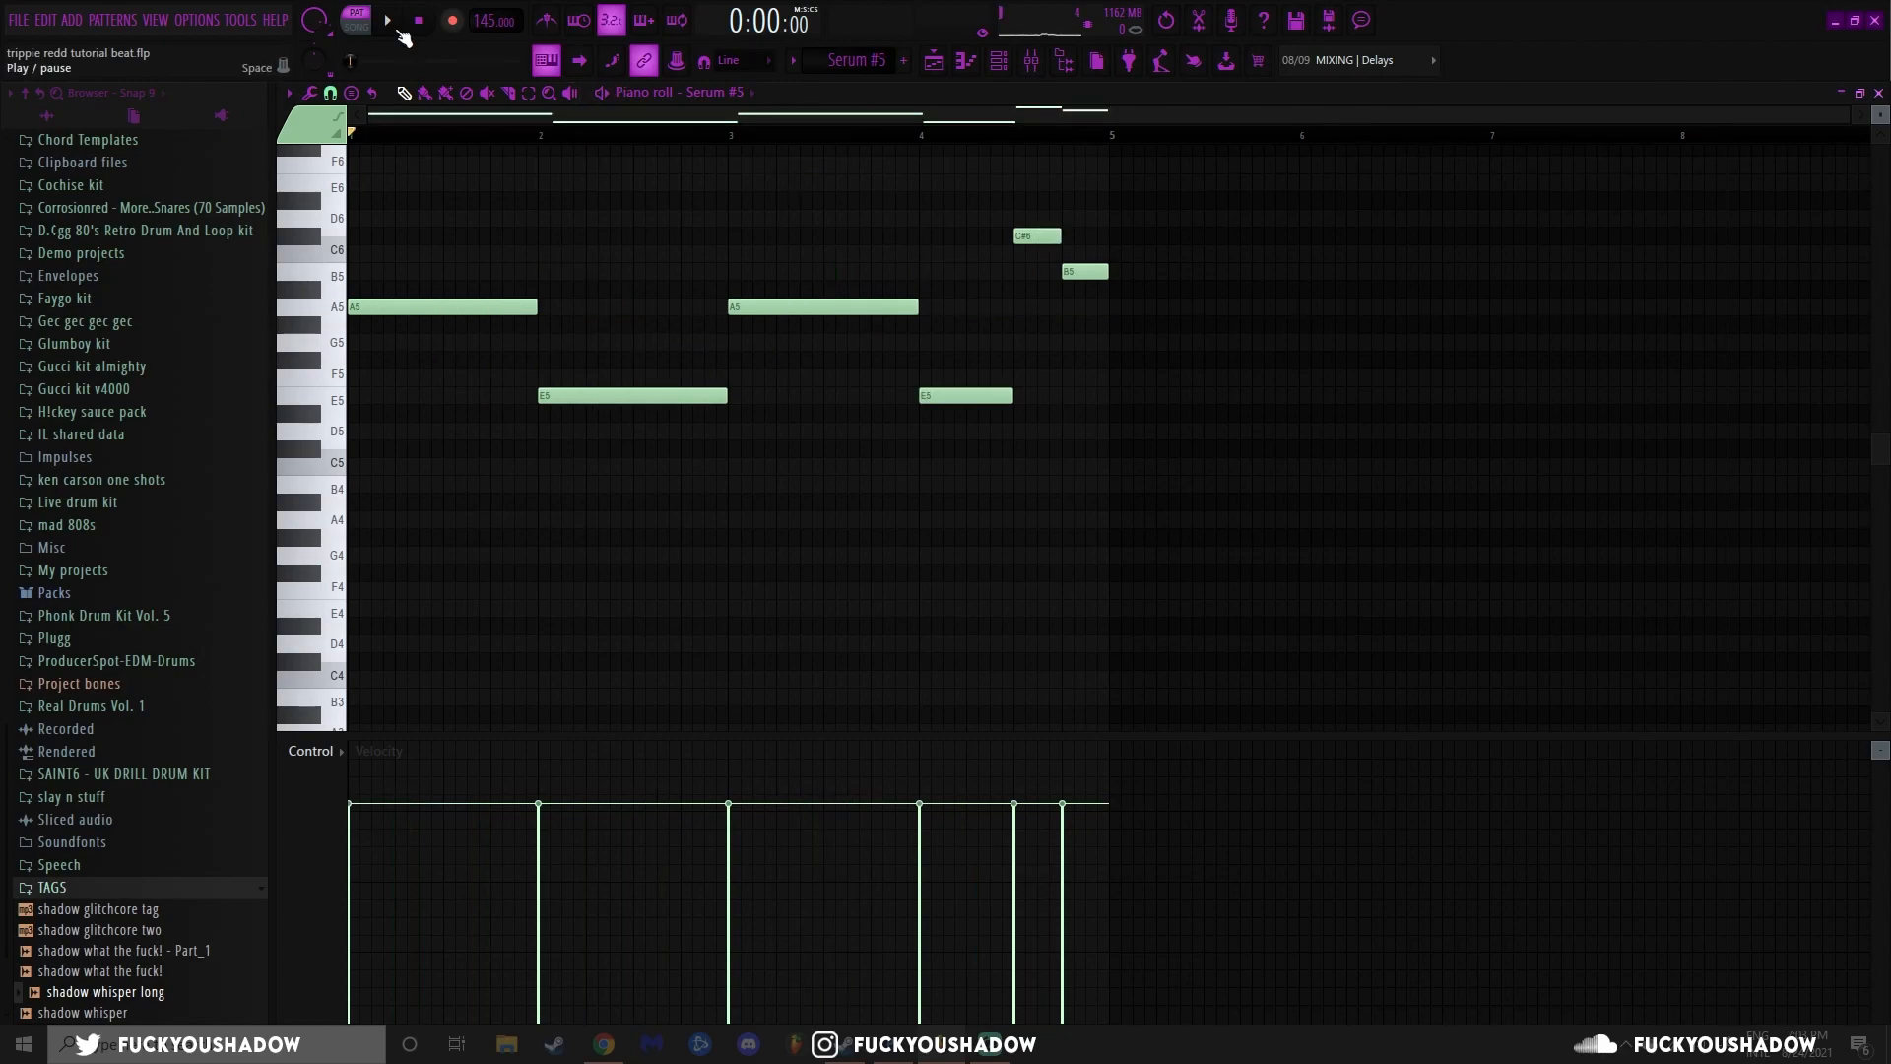
Play the Serum #5 pattern and the Serum #7 pattern in the piano roll
click(399, 32)
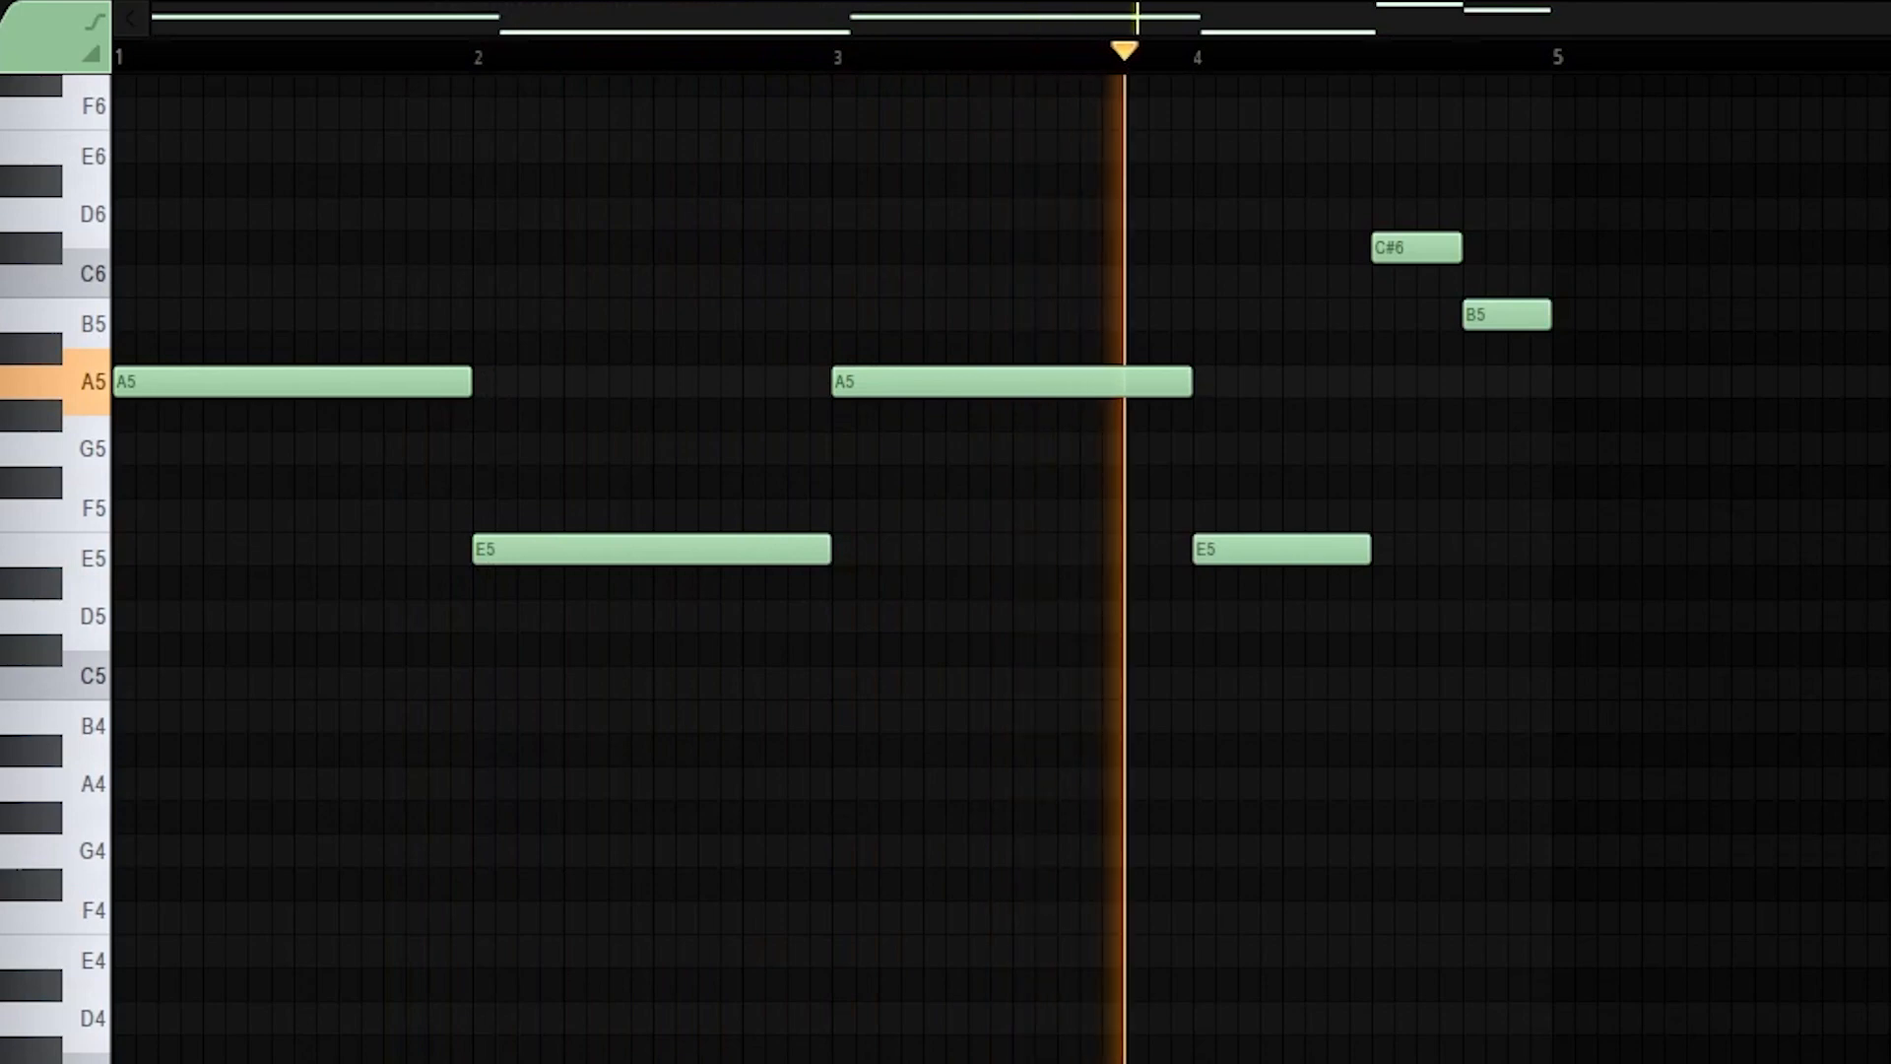
key(space)
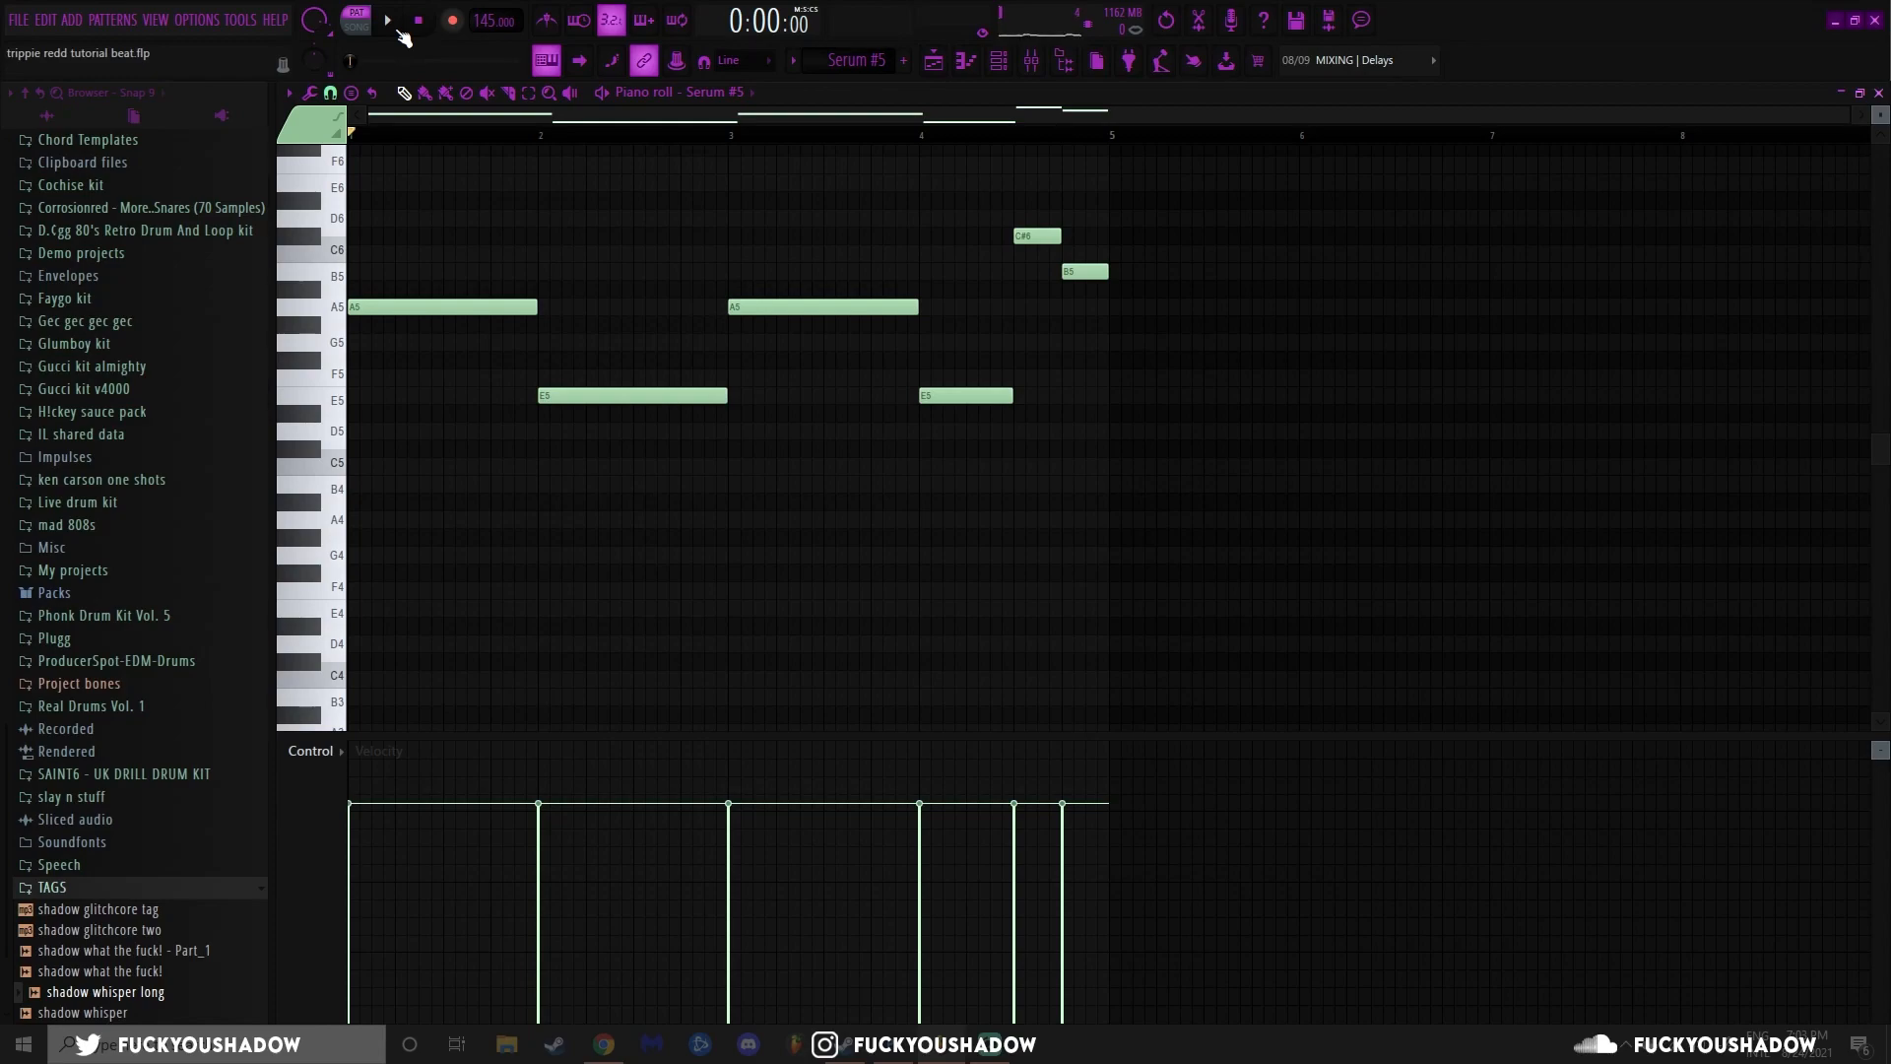
key(KP_Add)
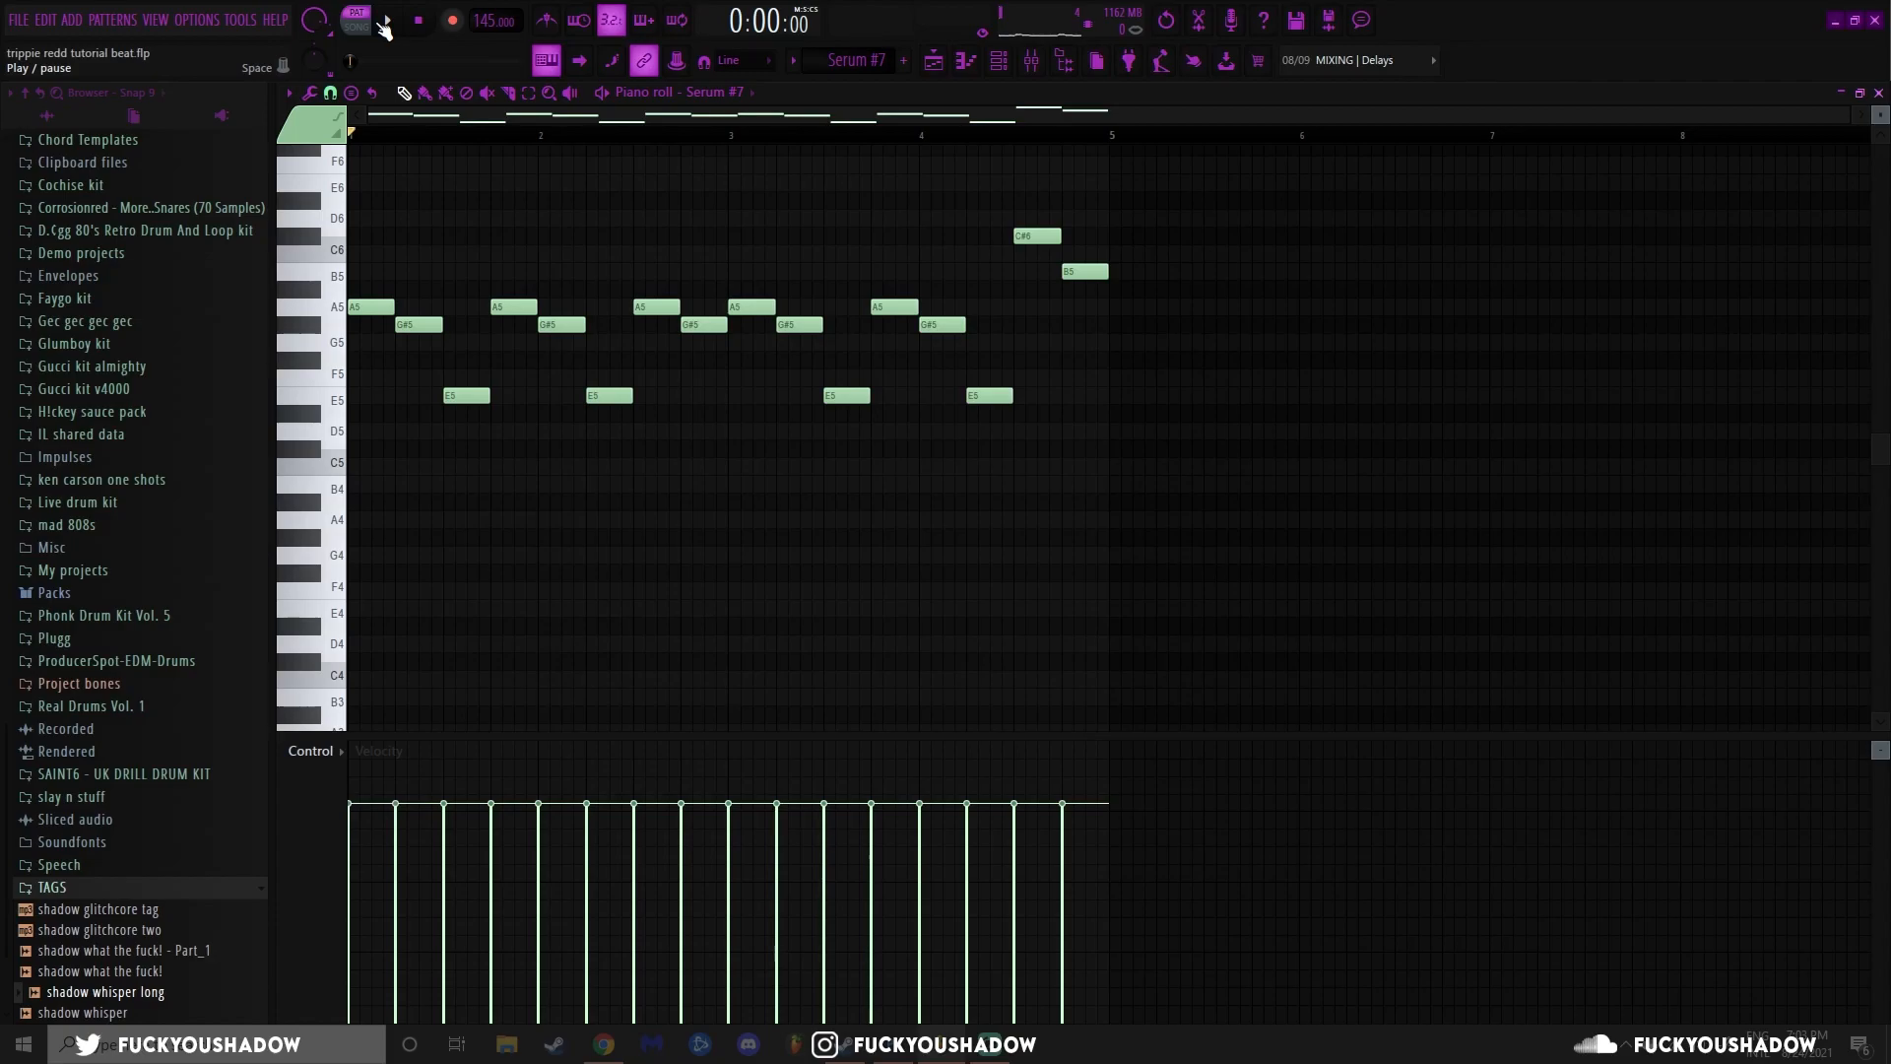
click(384, 22)
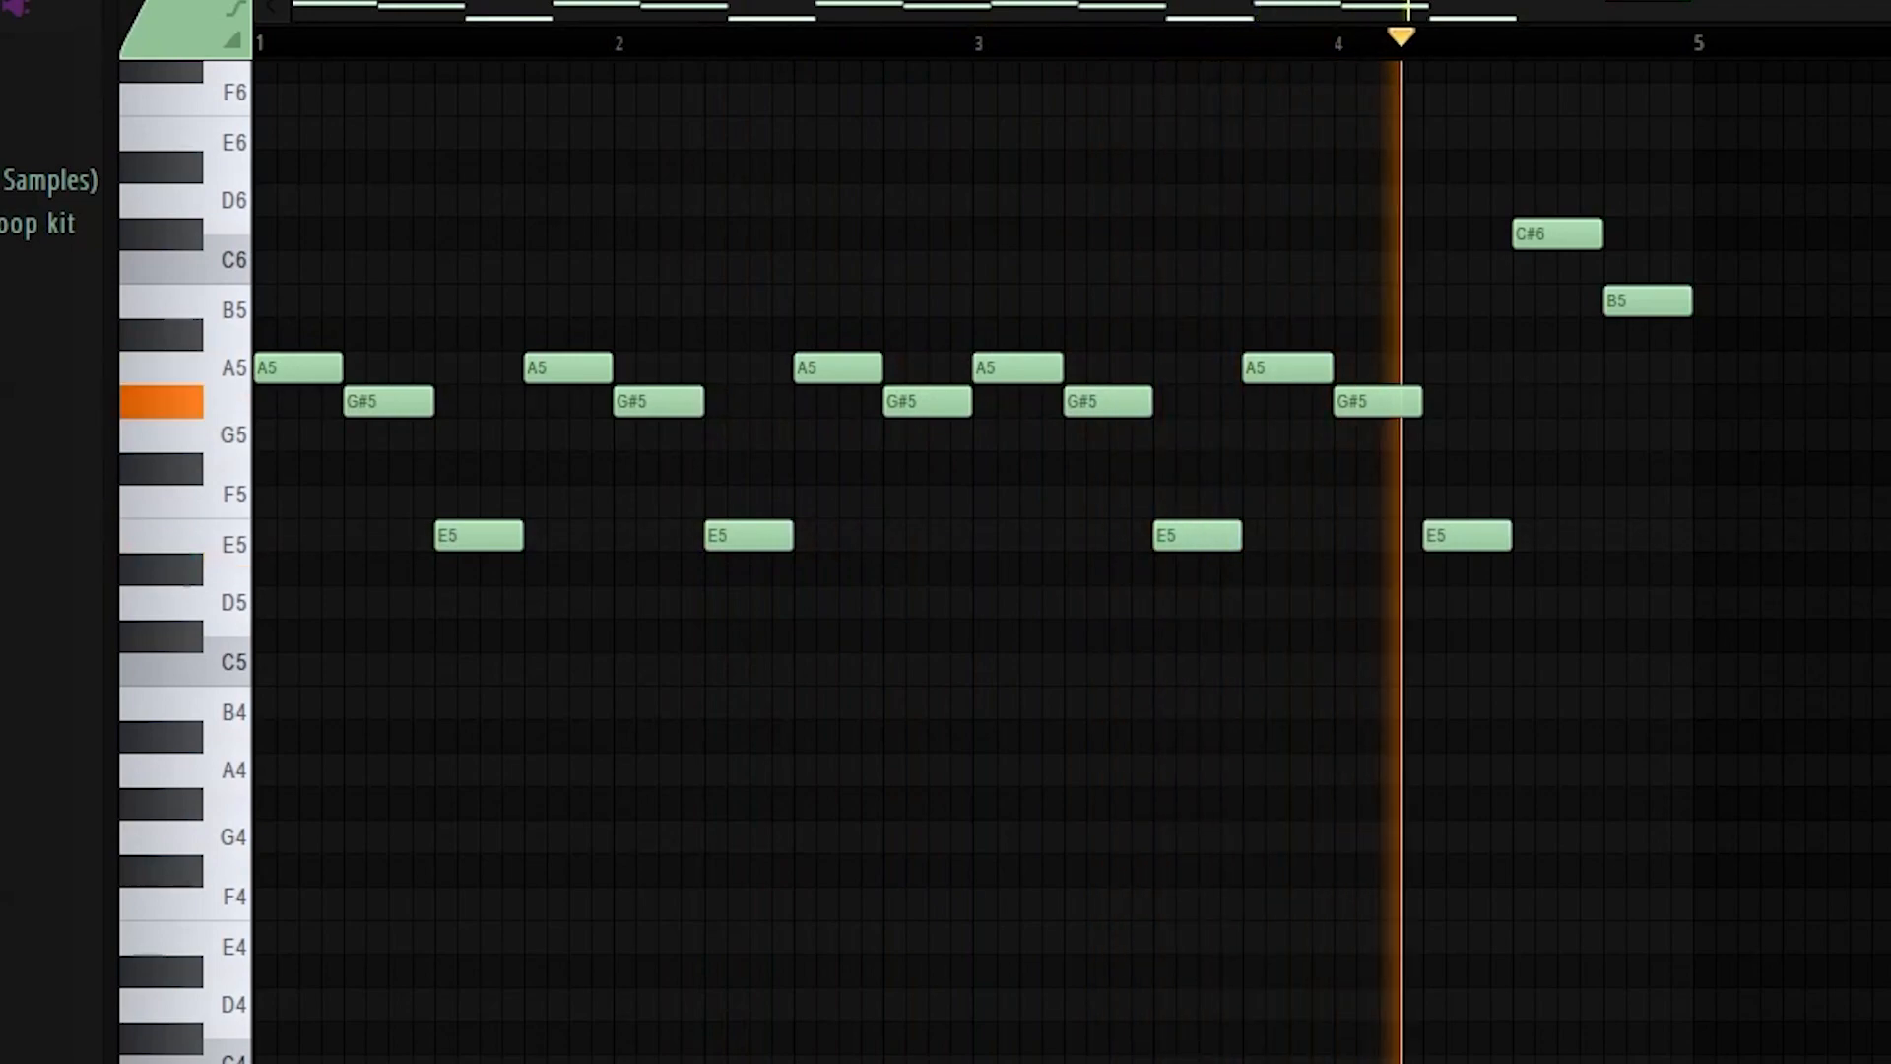
click(384, 22)
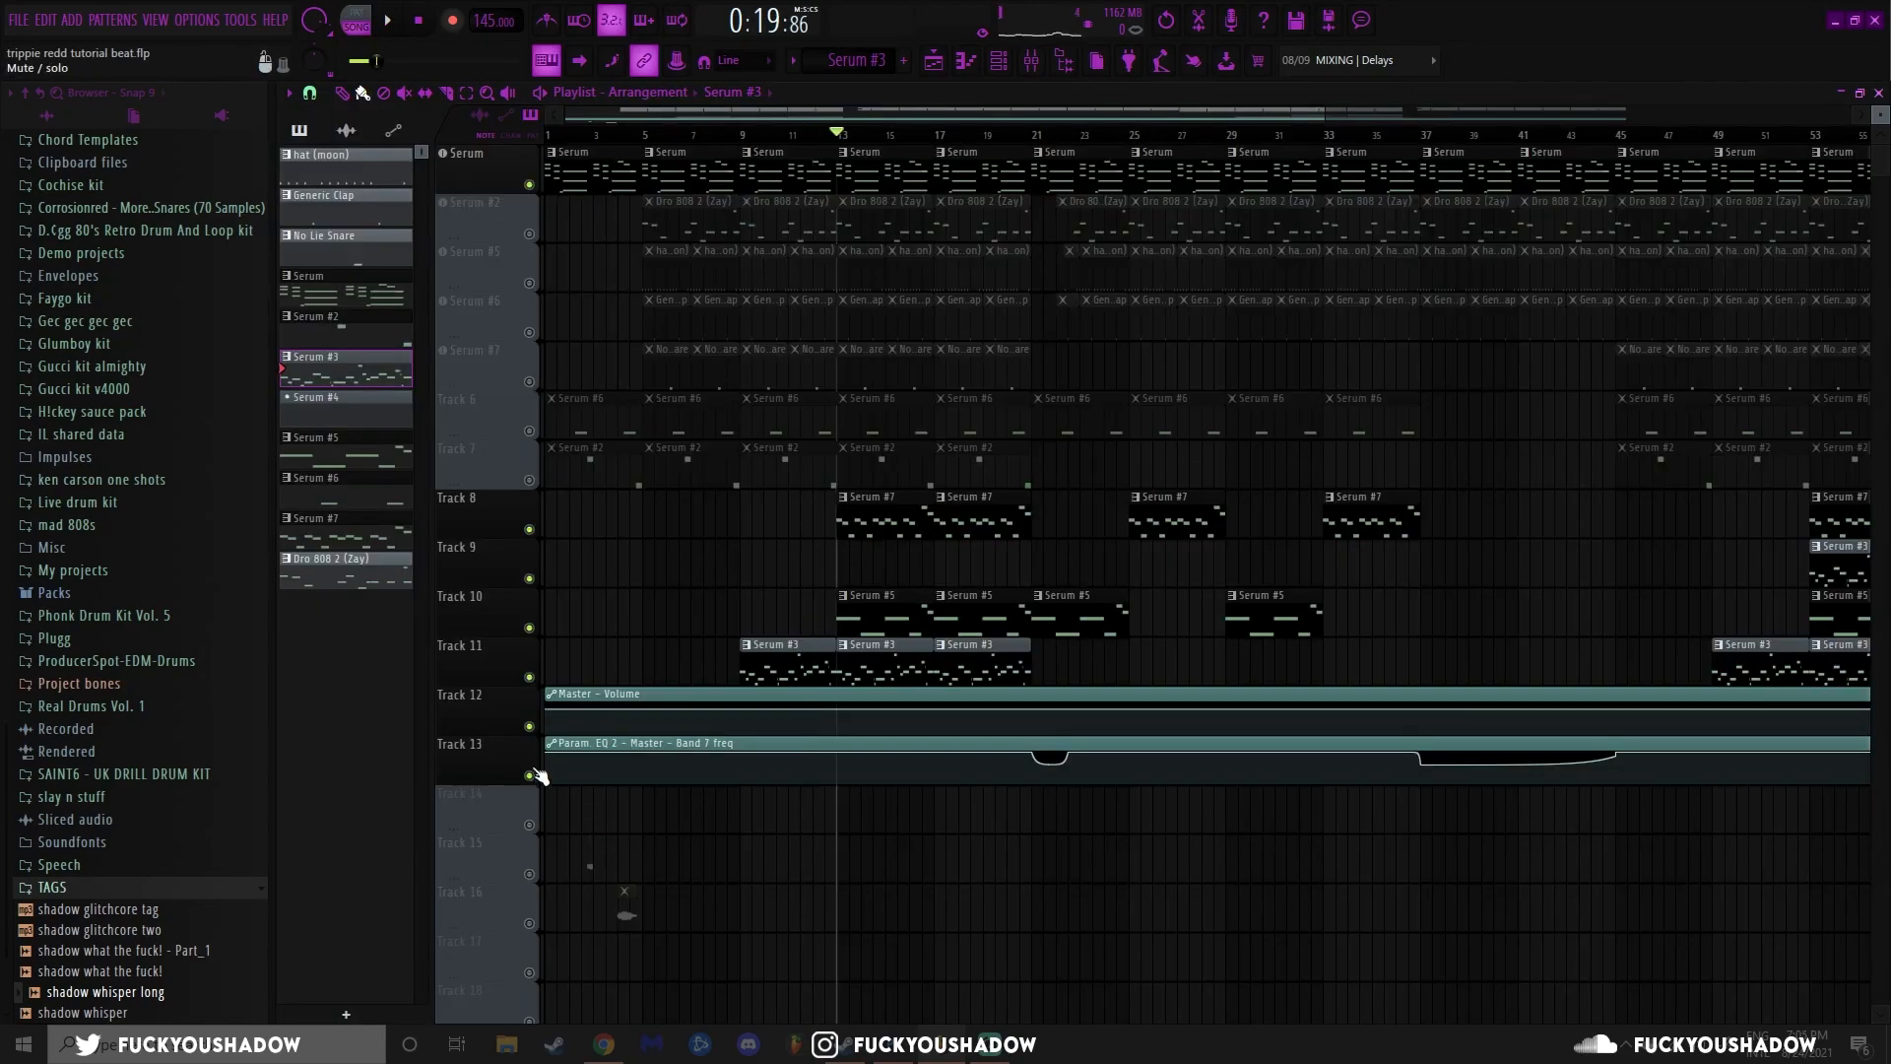
Play the soloed melody tracks and review the hat (moon), Generic Clap and No Lie Snare patterns
key(space)
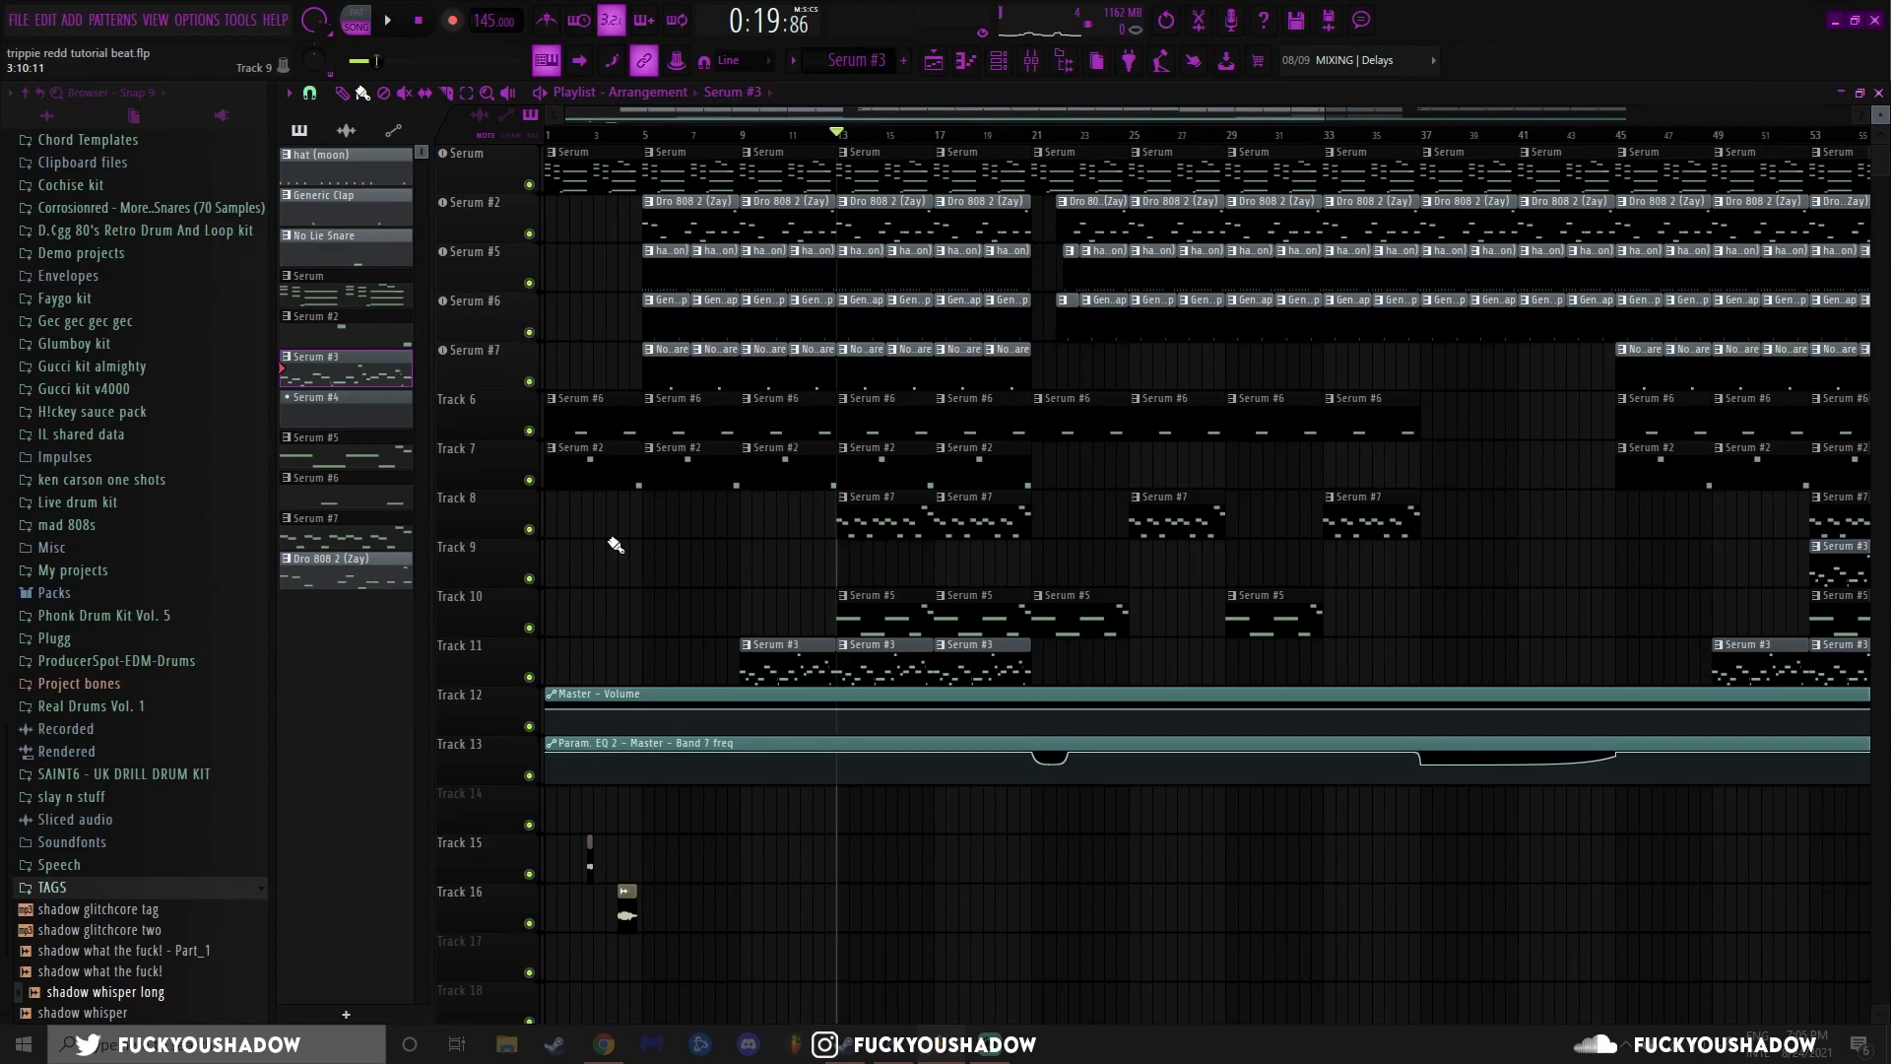
double_click(648, 268)
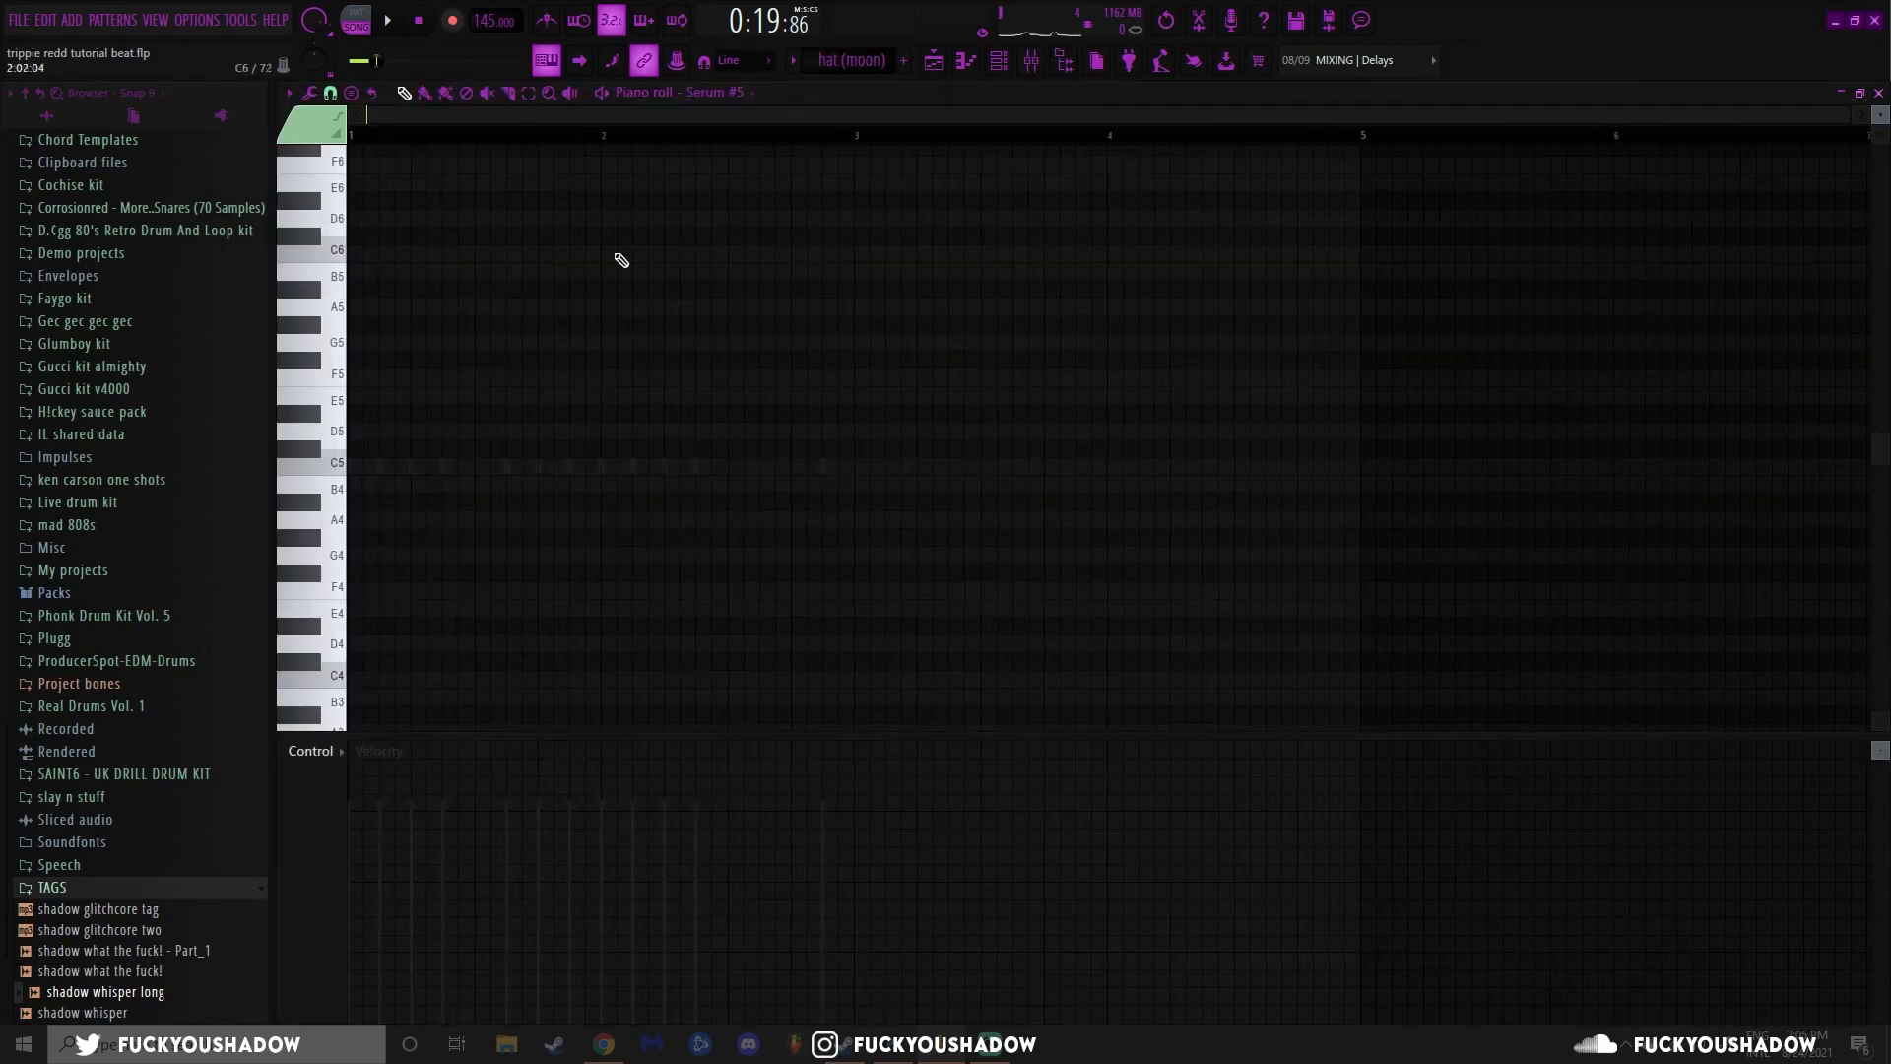
click(367, 13)
key(space)
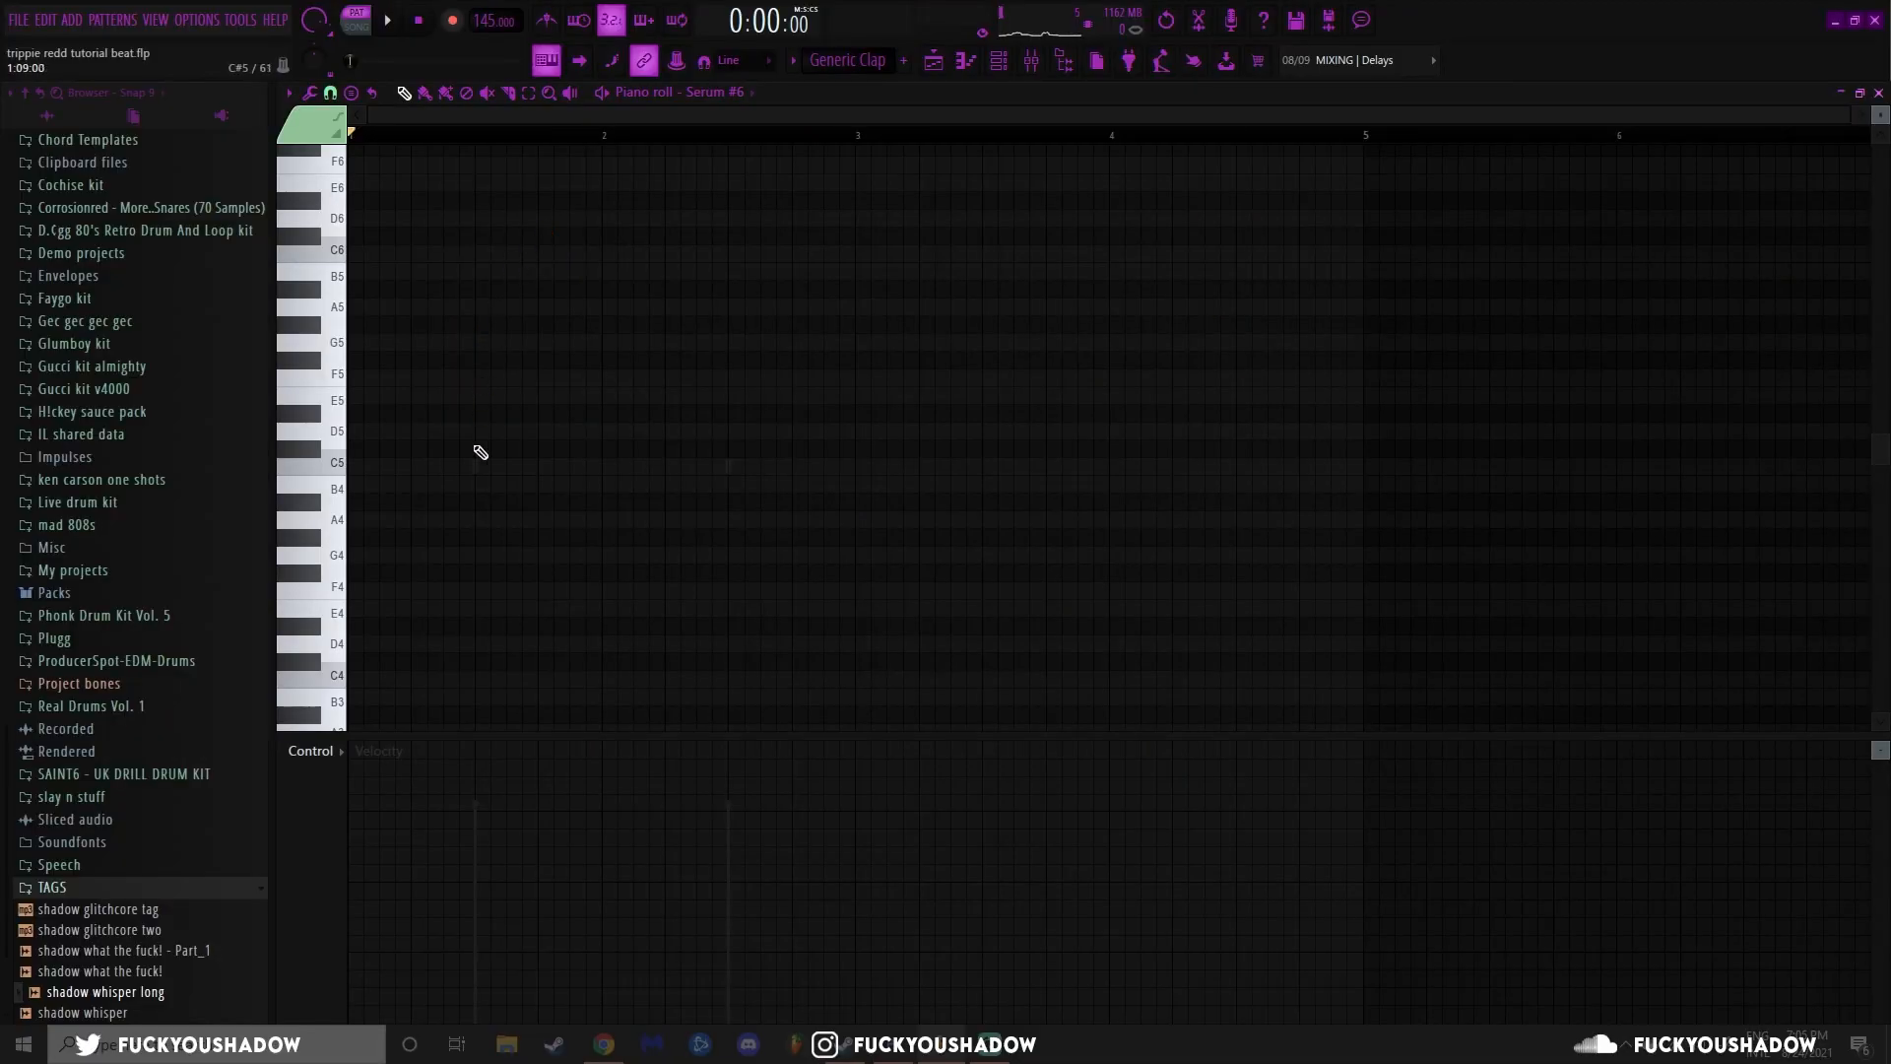
click(607, 520)
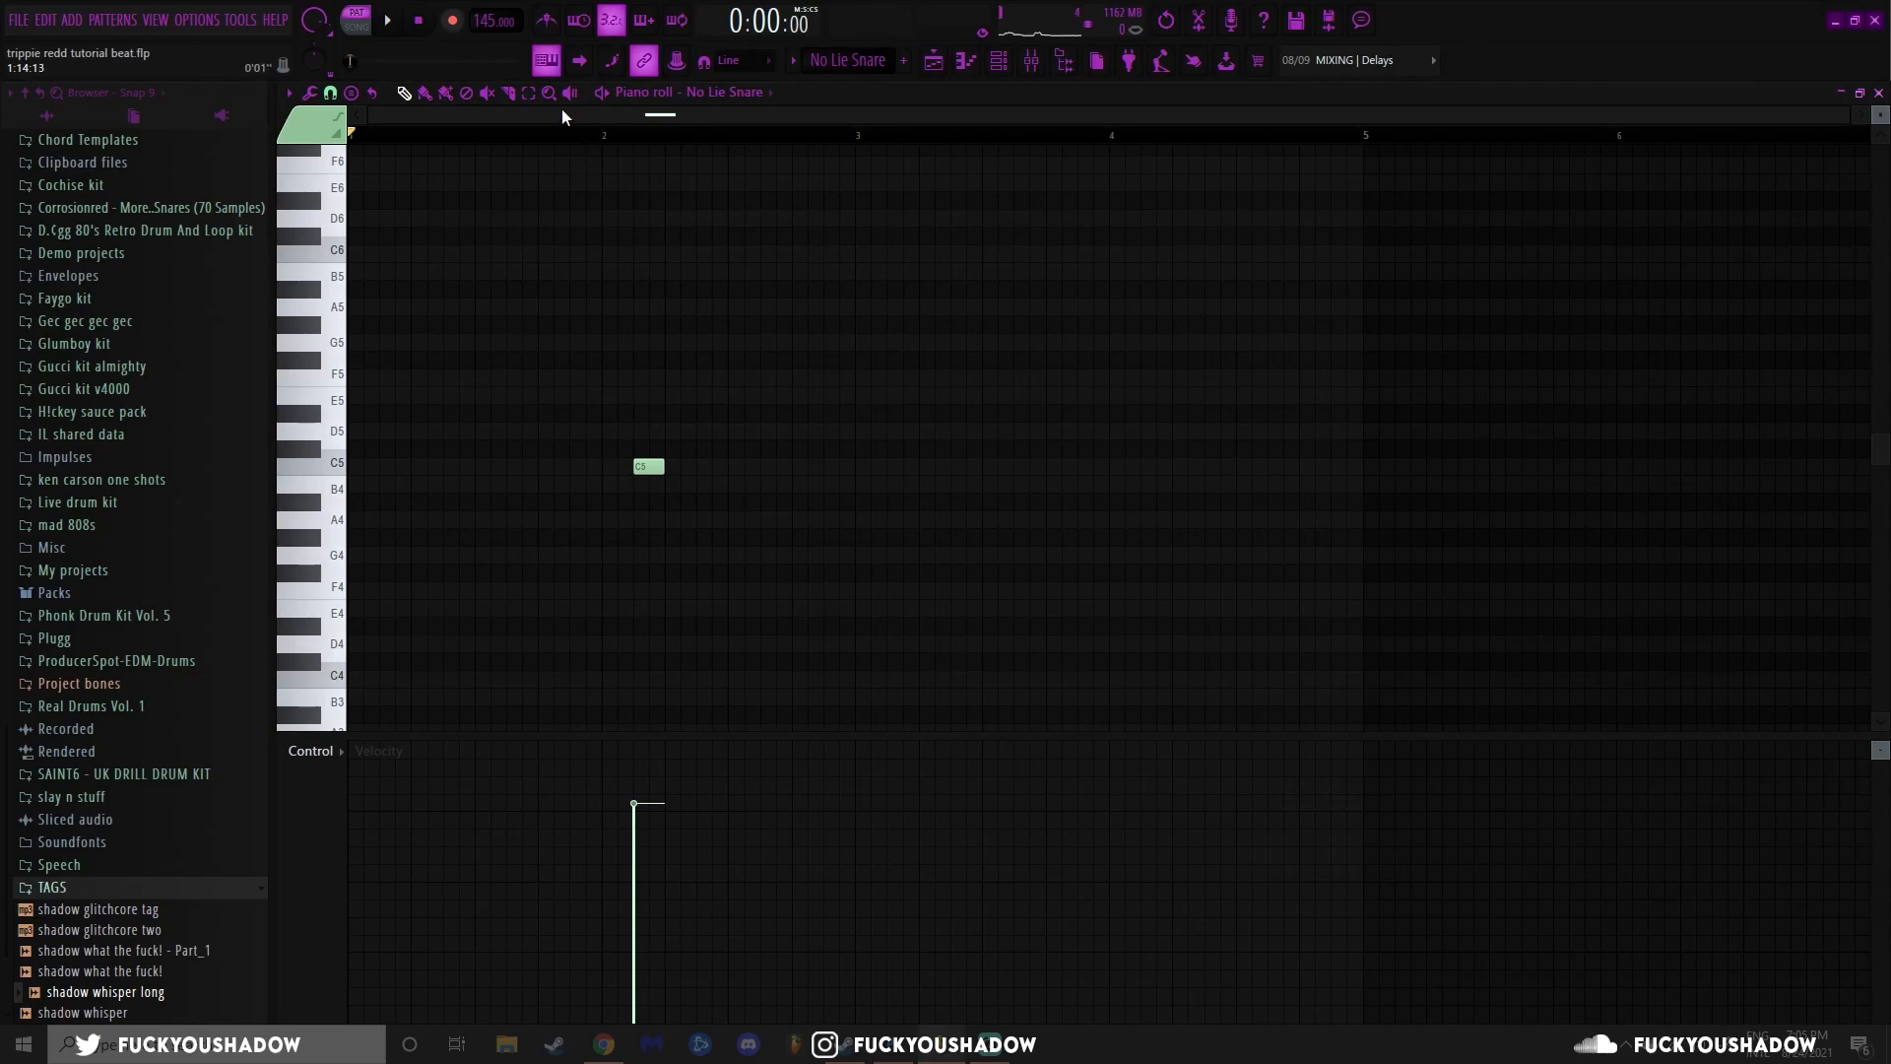
key(space)
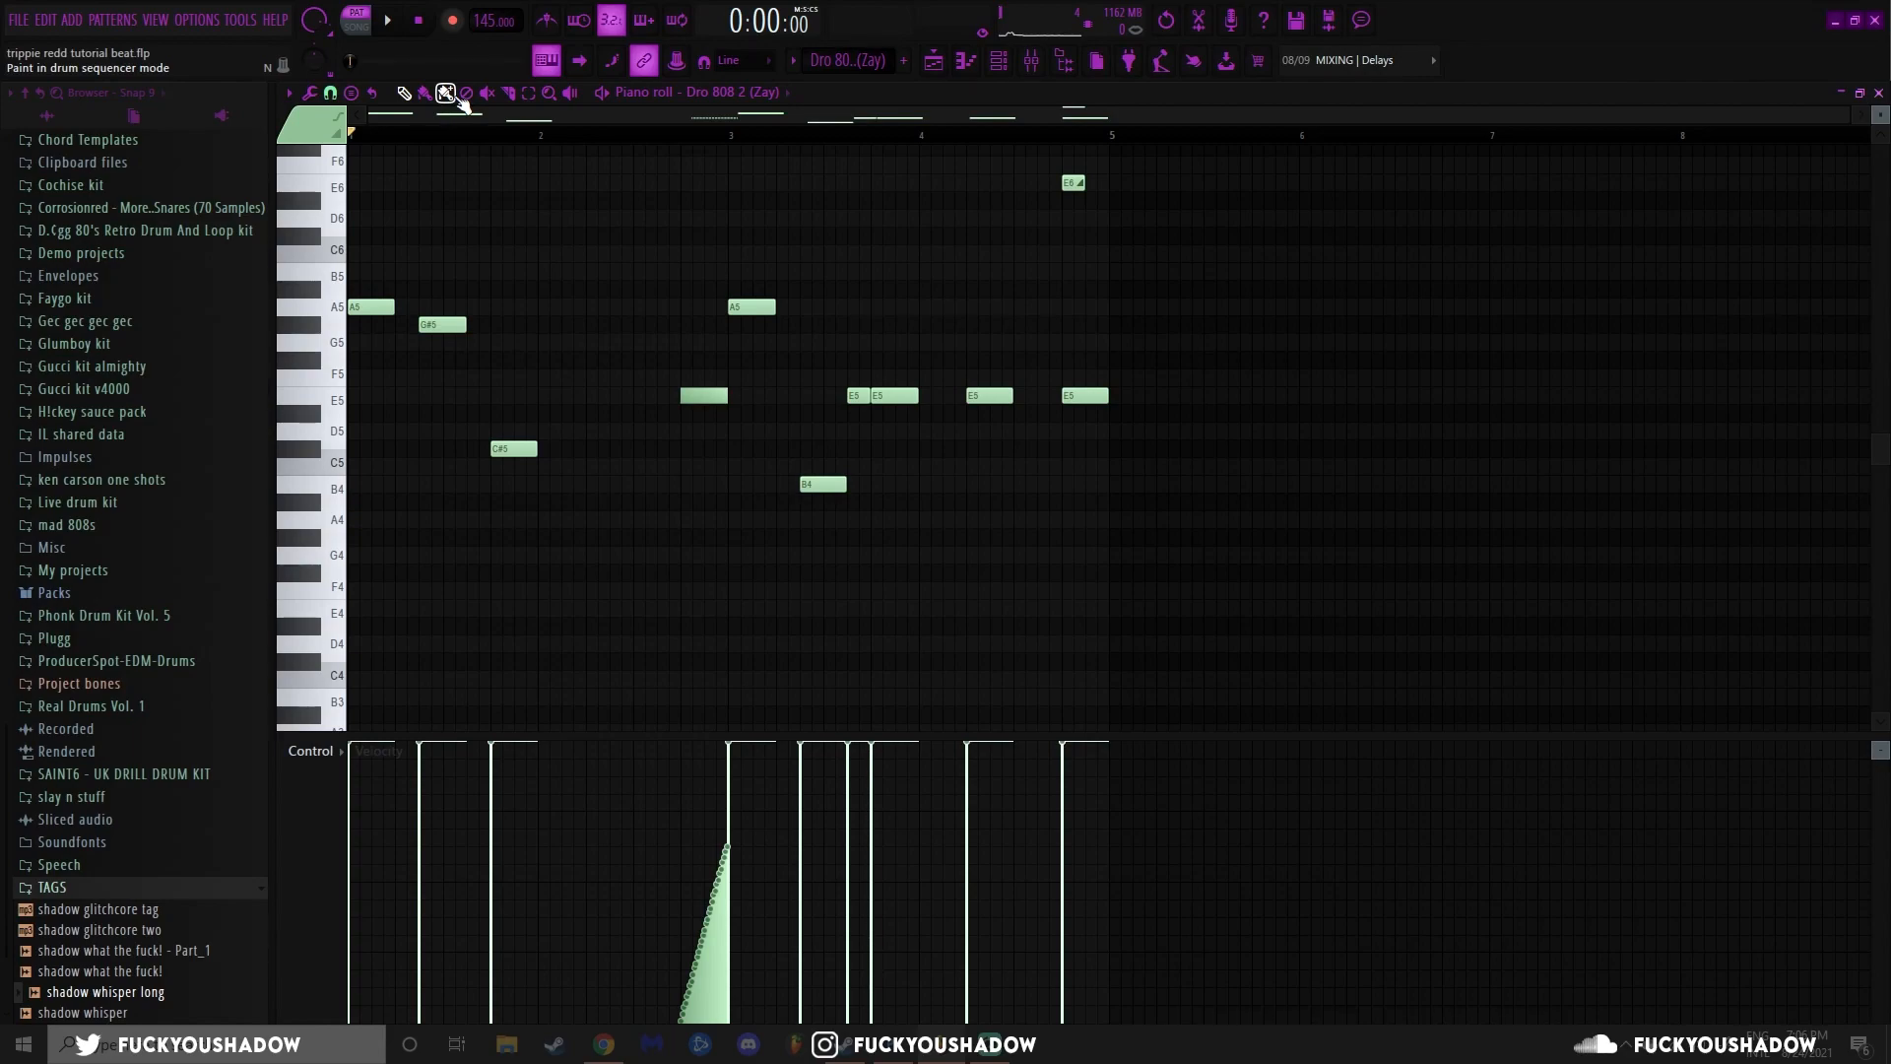
Play the Dro 808 2 (Zay) pattern and examine its rapid E5 note roll just before bar 3
key(space)
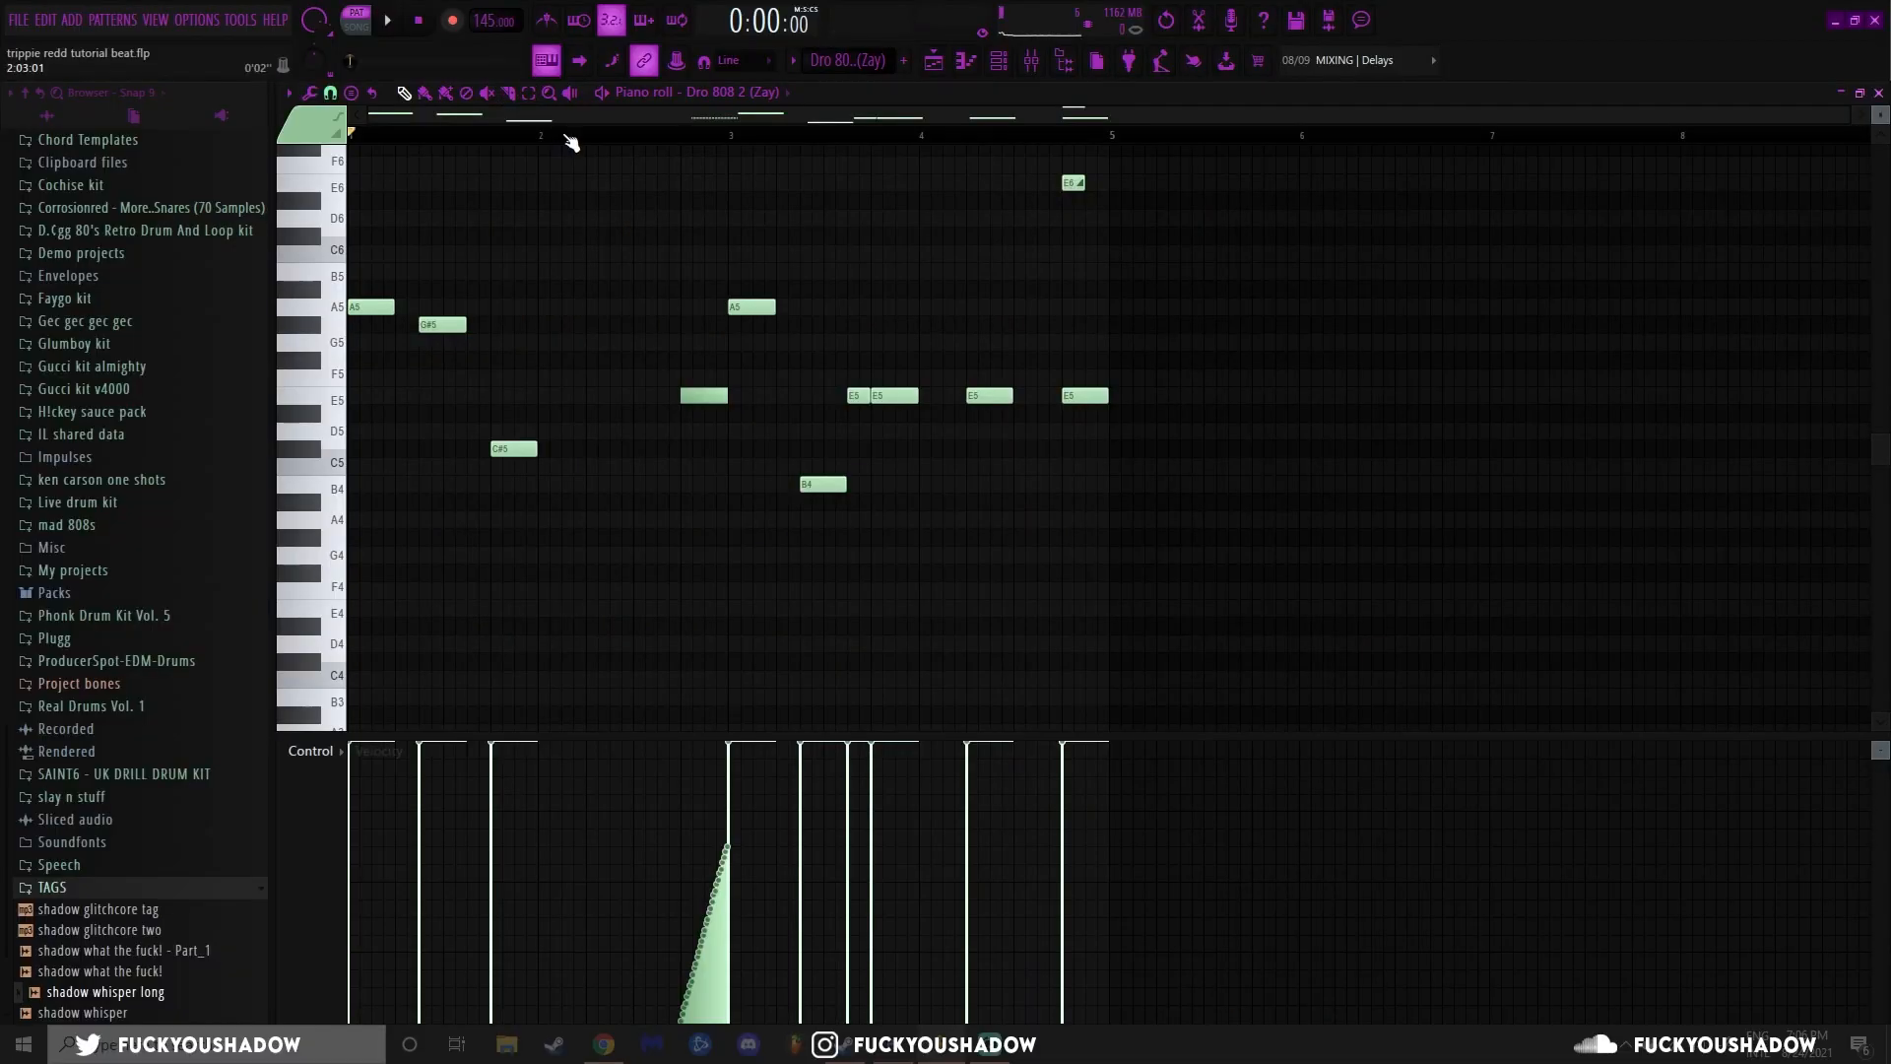
scroll(701, 338, up, 3)
drag(815, 404, 1004, 398)
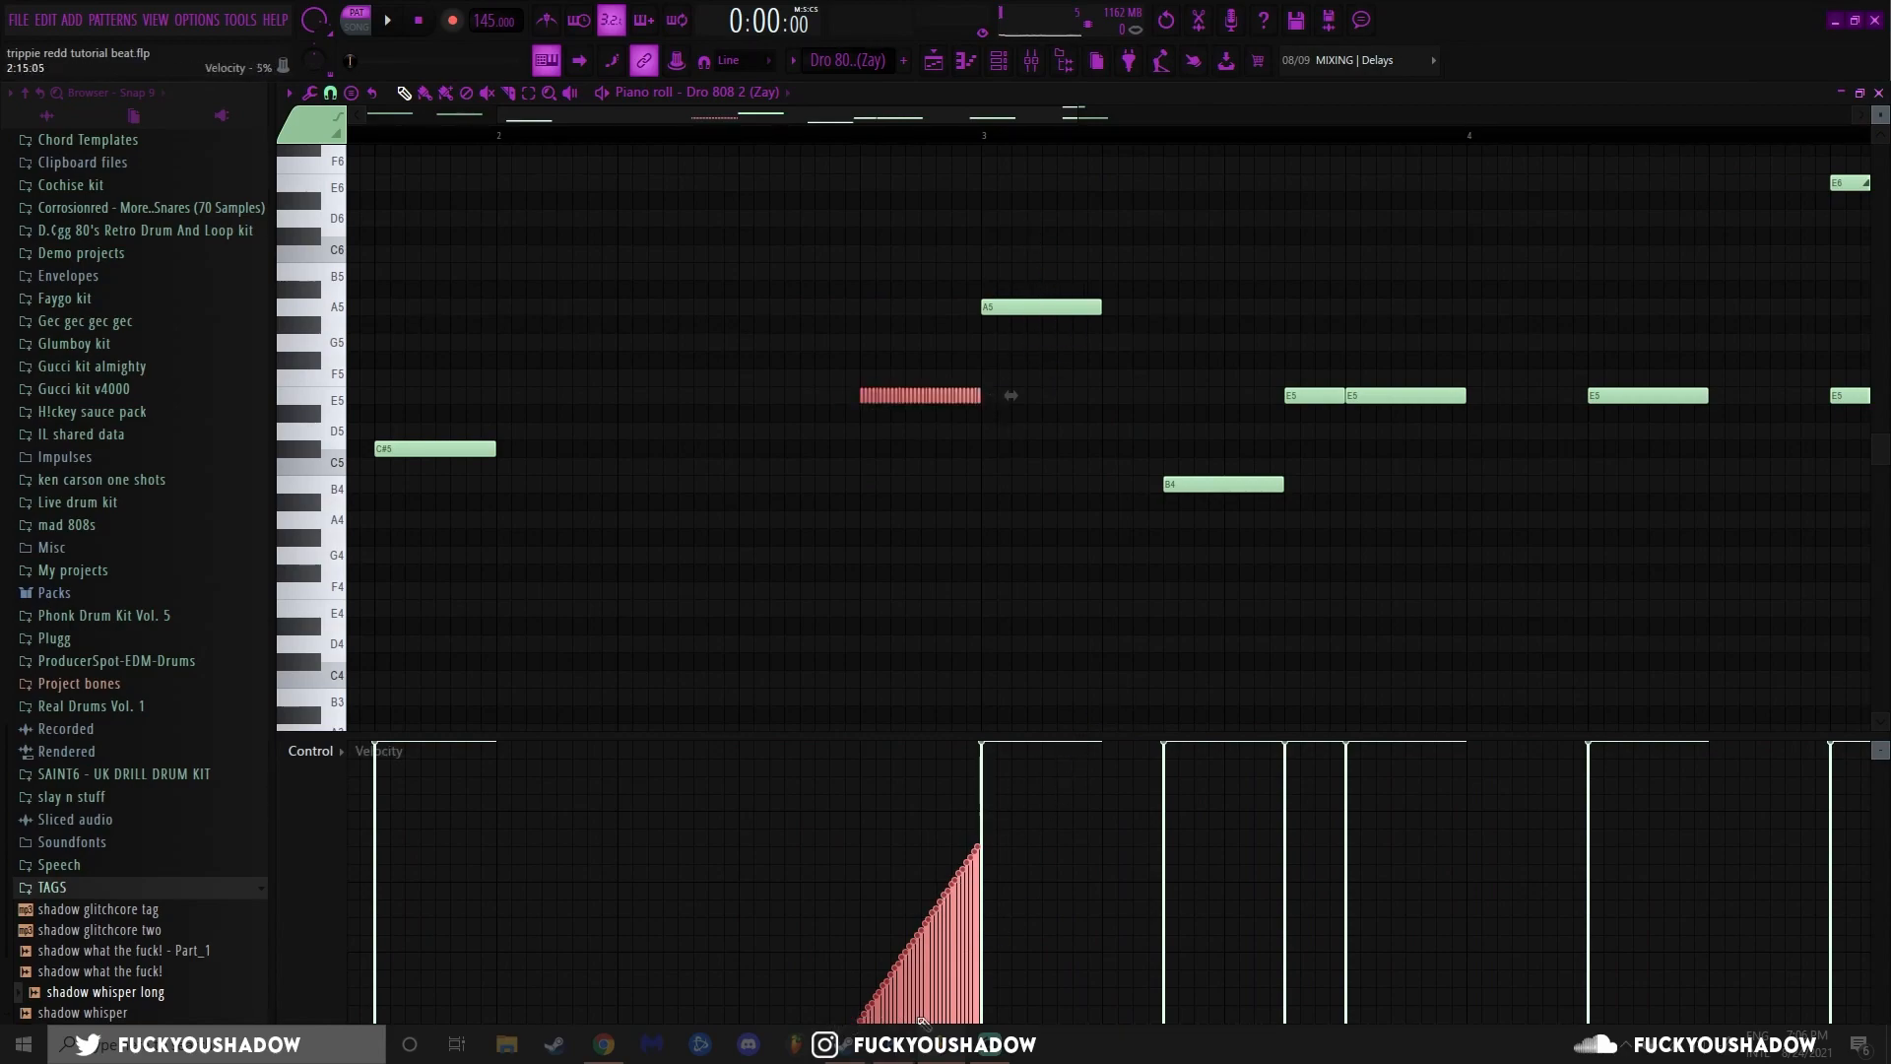
ctrl+click(709, 318)
scroll(709, 318, down, 4)
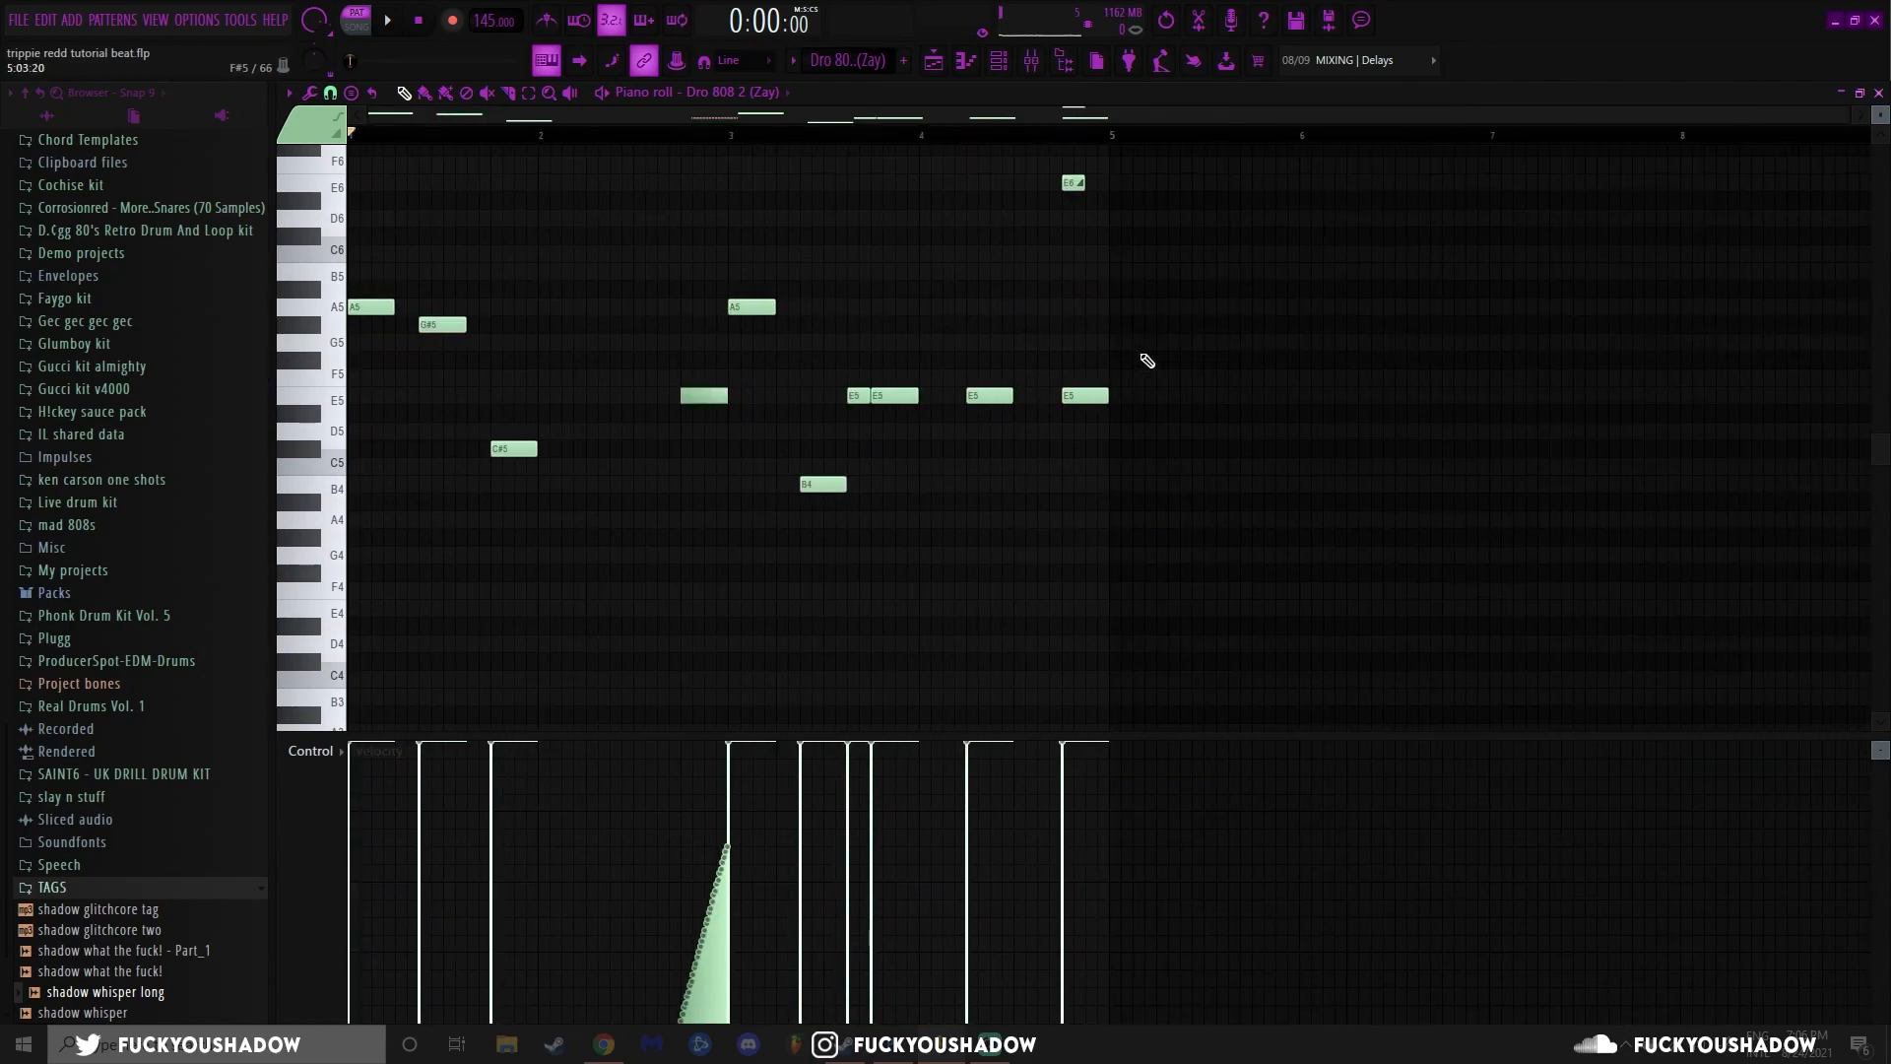
scroll(1148, 360, up, 3)
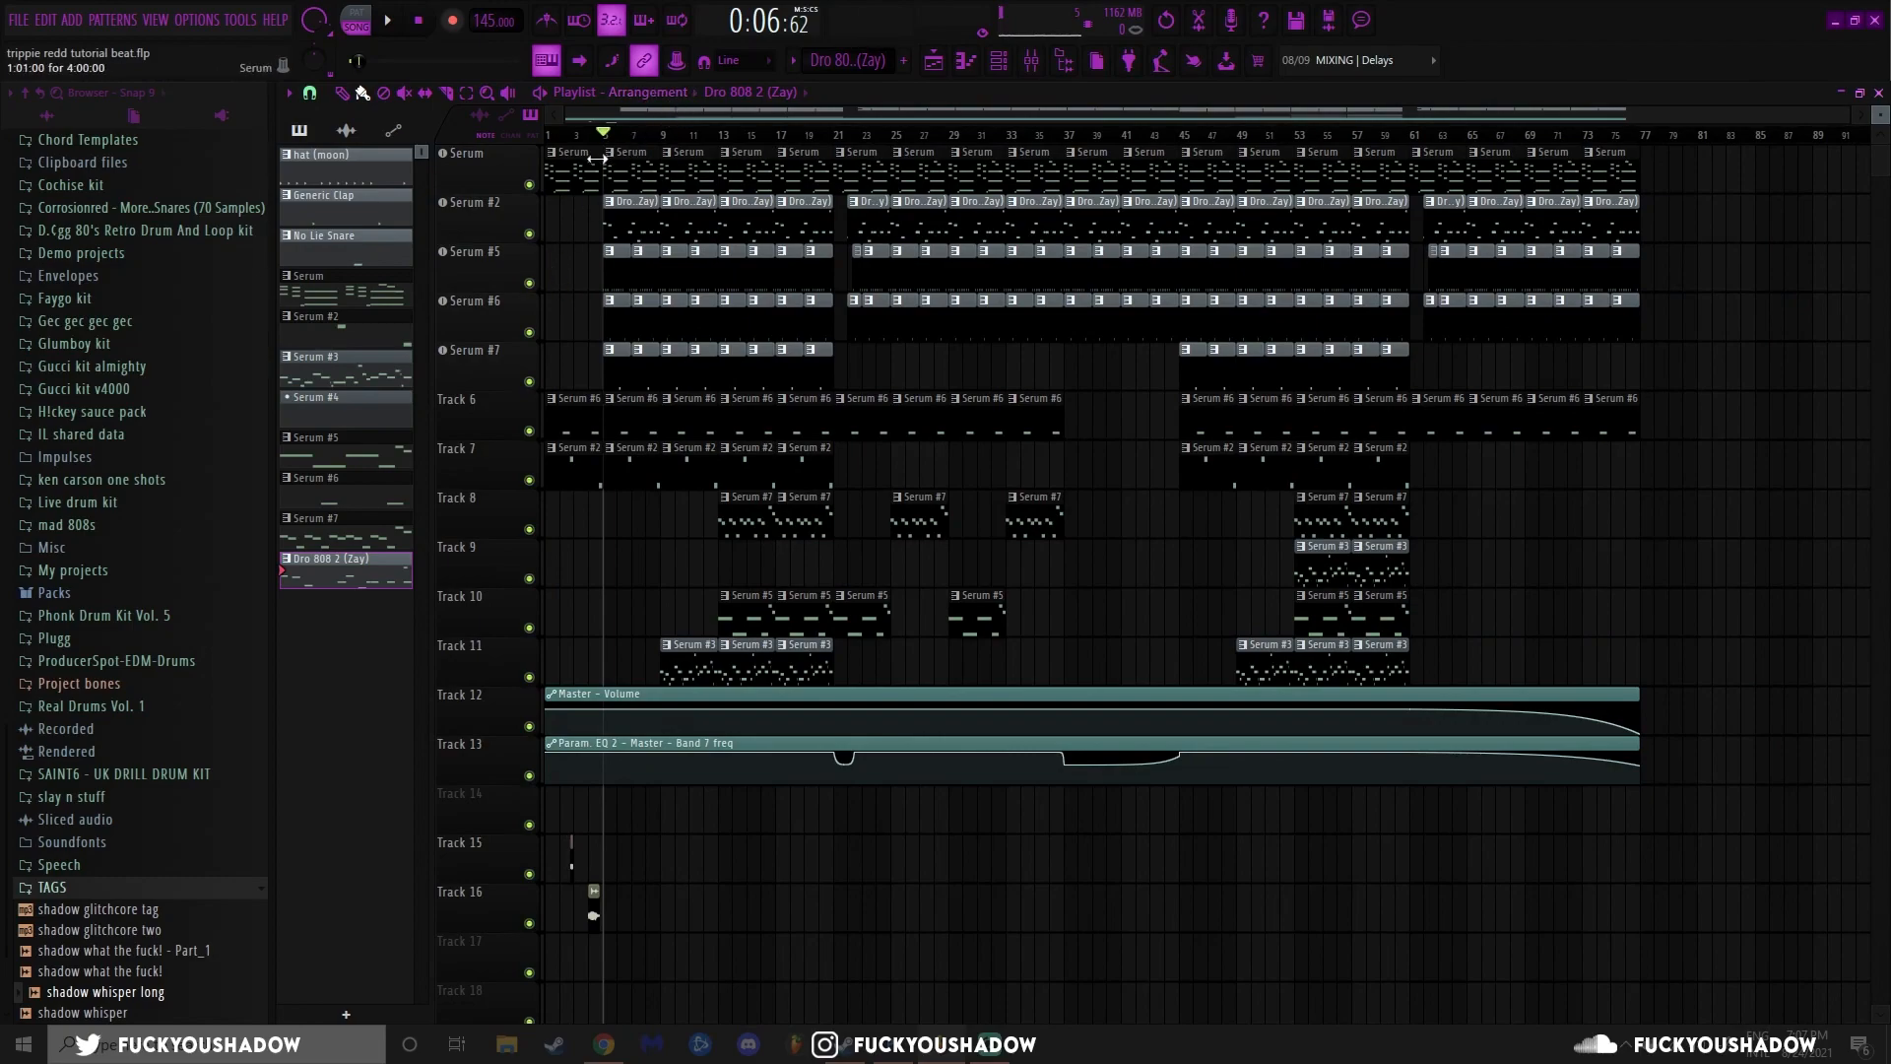
Review the song structure in the playlist by selecting and playing successive sections of the arrangement
drag(605, 136, 556, 133)
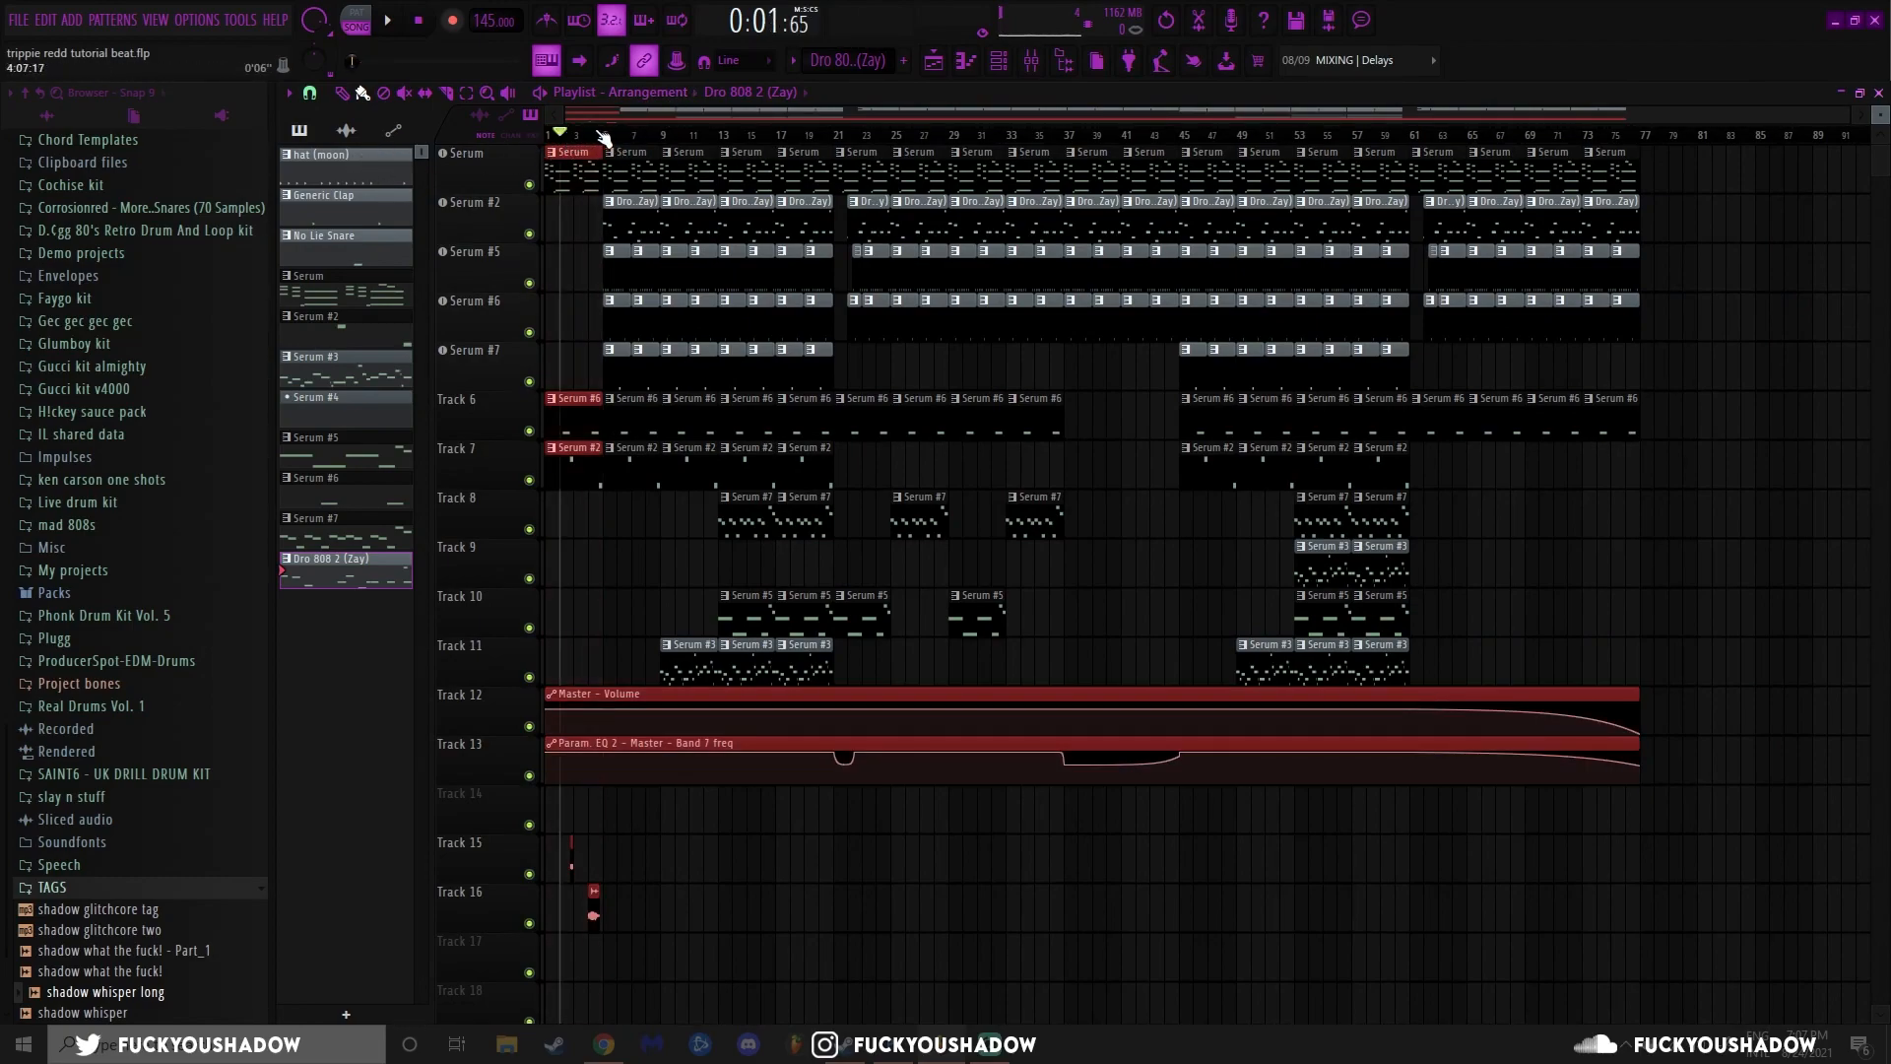
drag(604, 136, 725, 138)
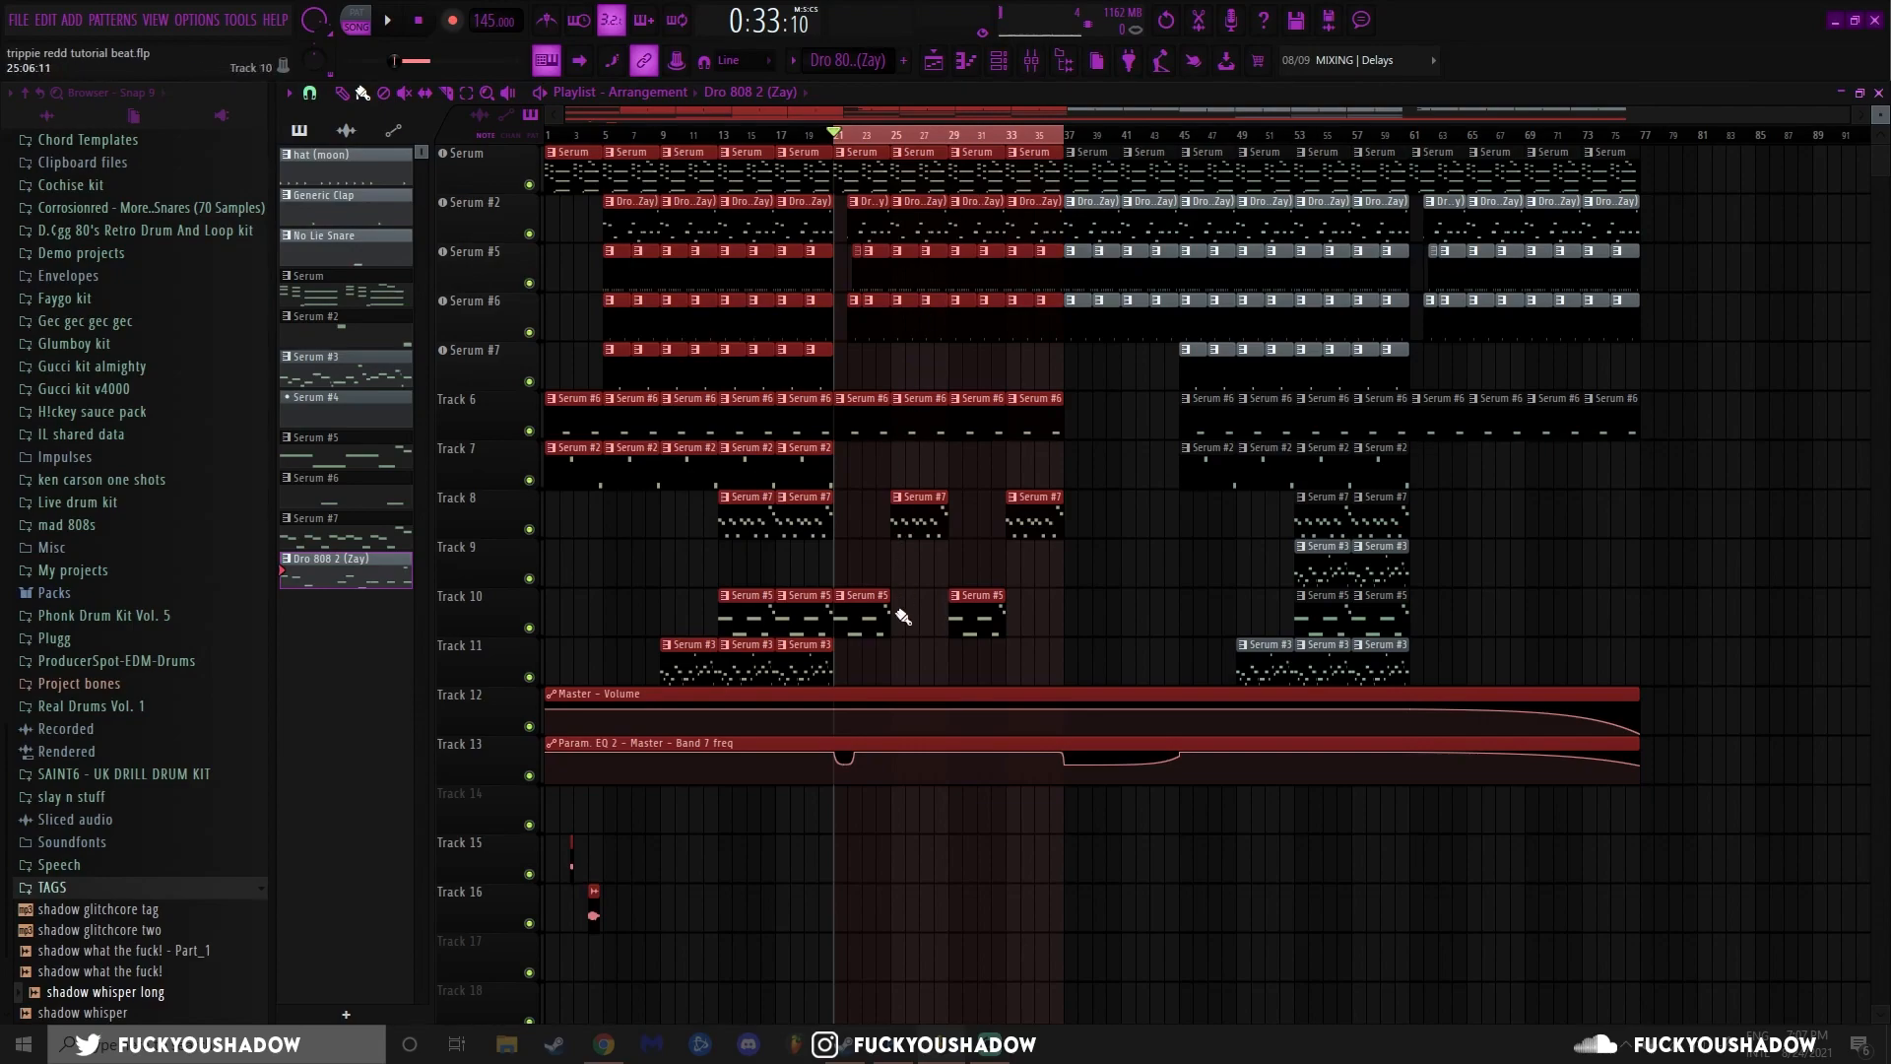
scroll(800, 751, up, 3)
key(space)
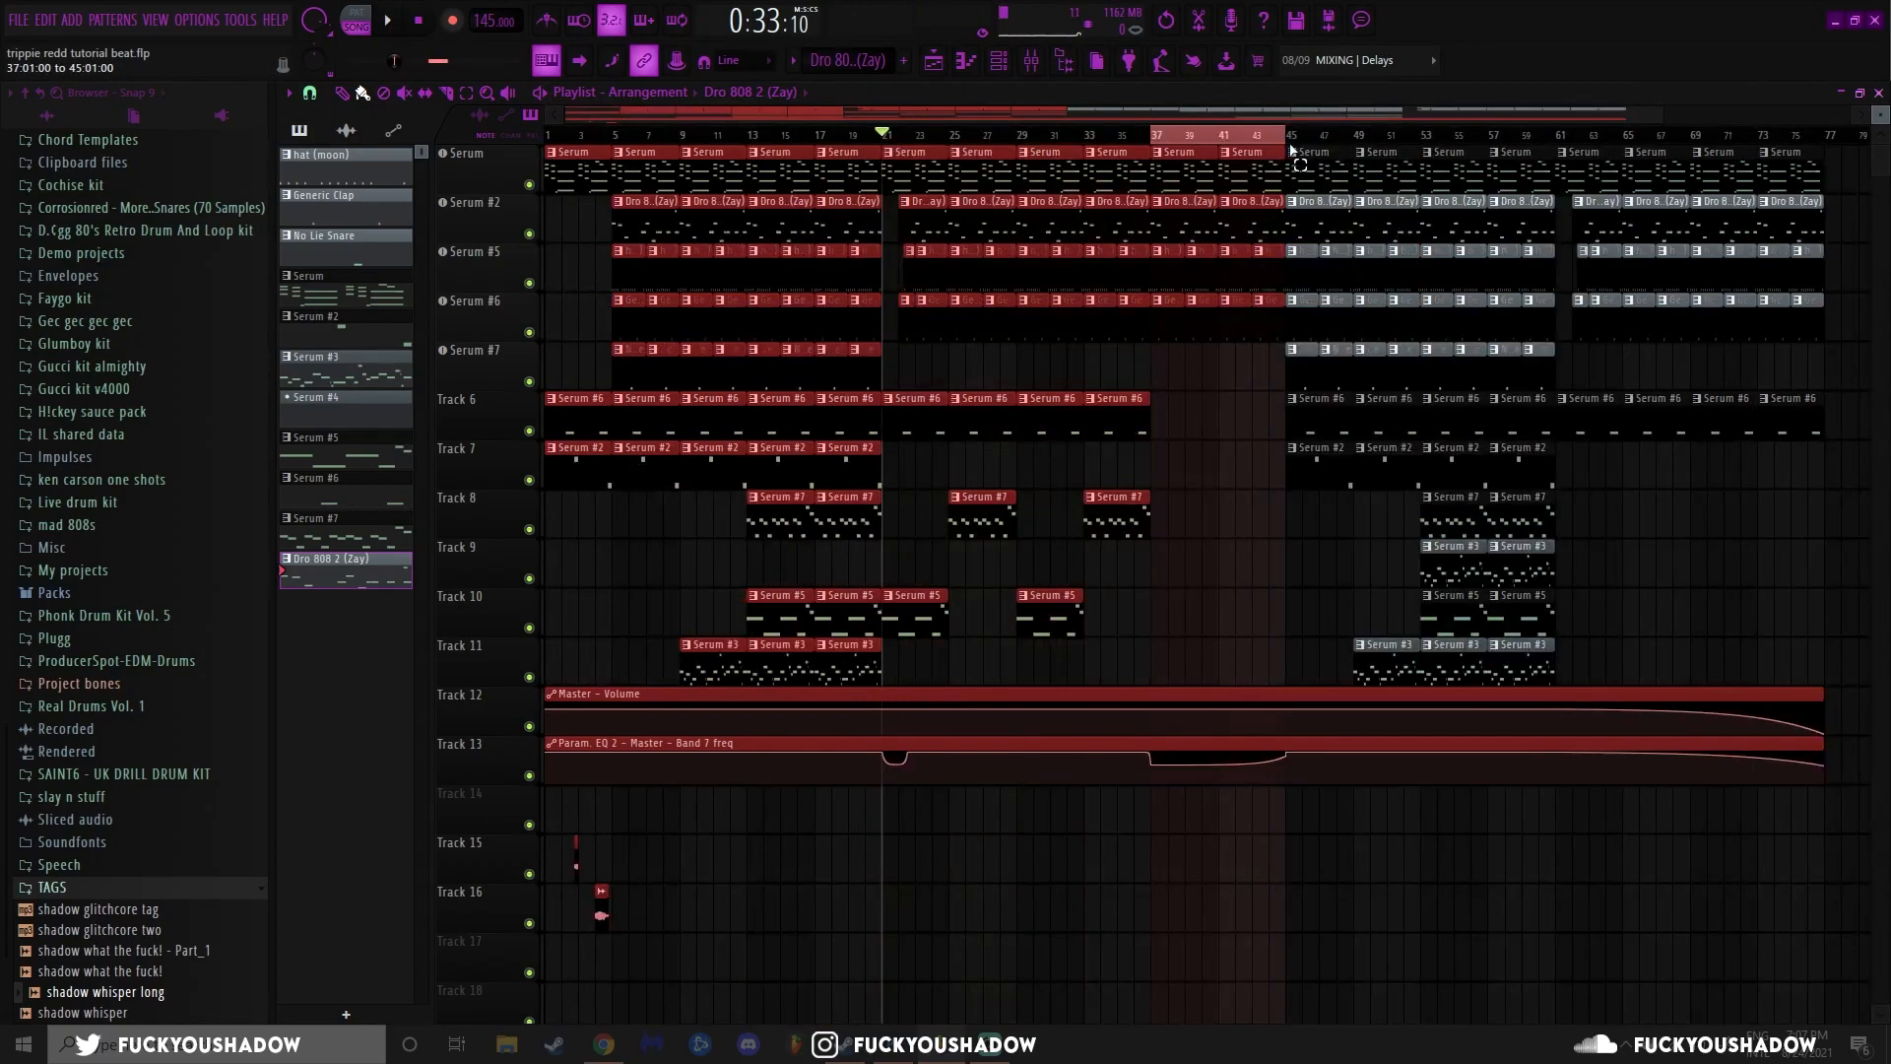
scroll(1005, 540, up, 3)
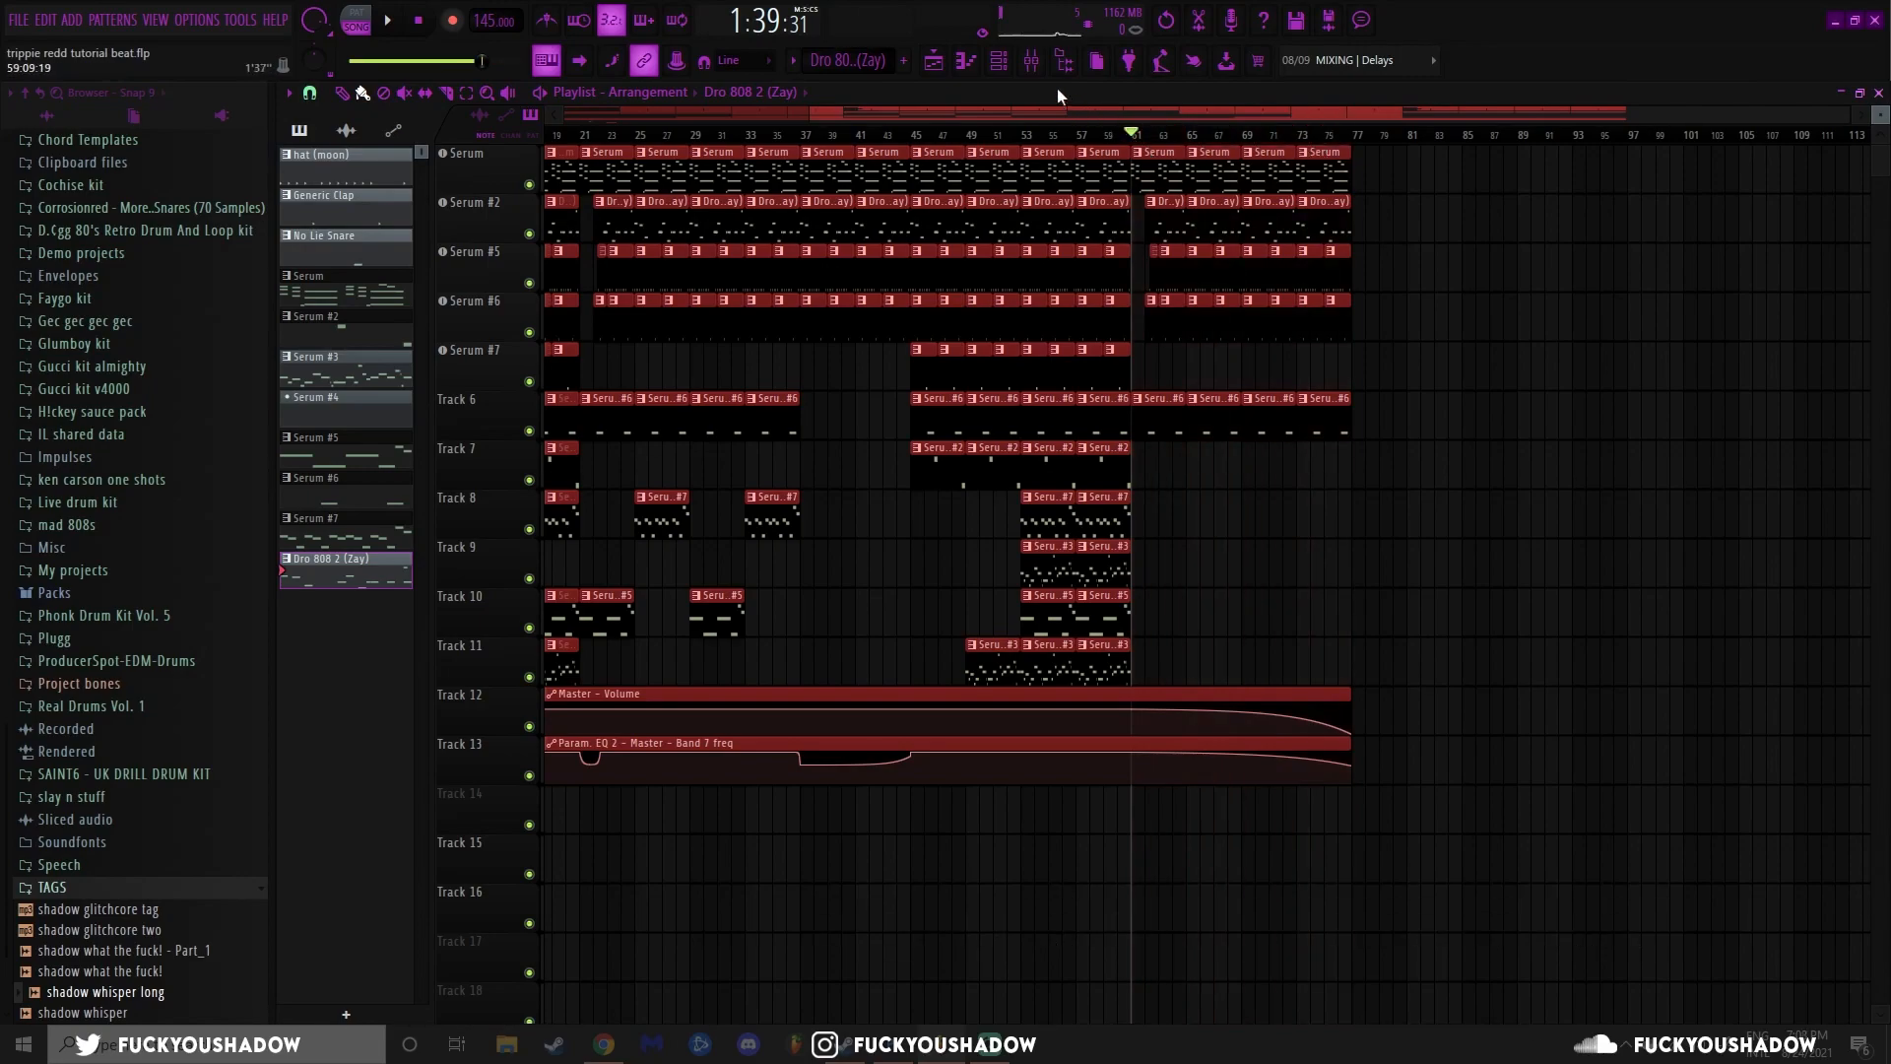
Inspect the Fruity Limiter on the Master track and the Fruity parametric EQ 2 on Insert 12
click(1032, 60)
click(342, 272)
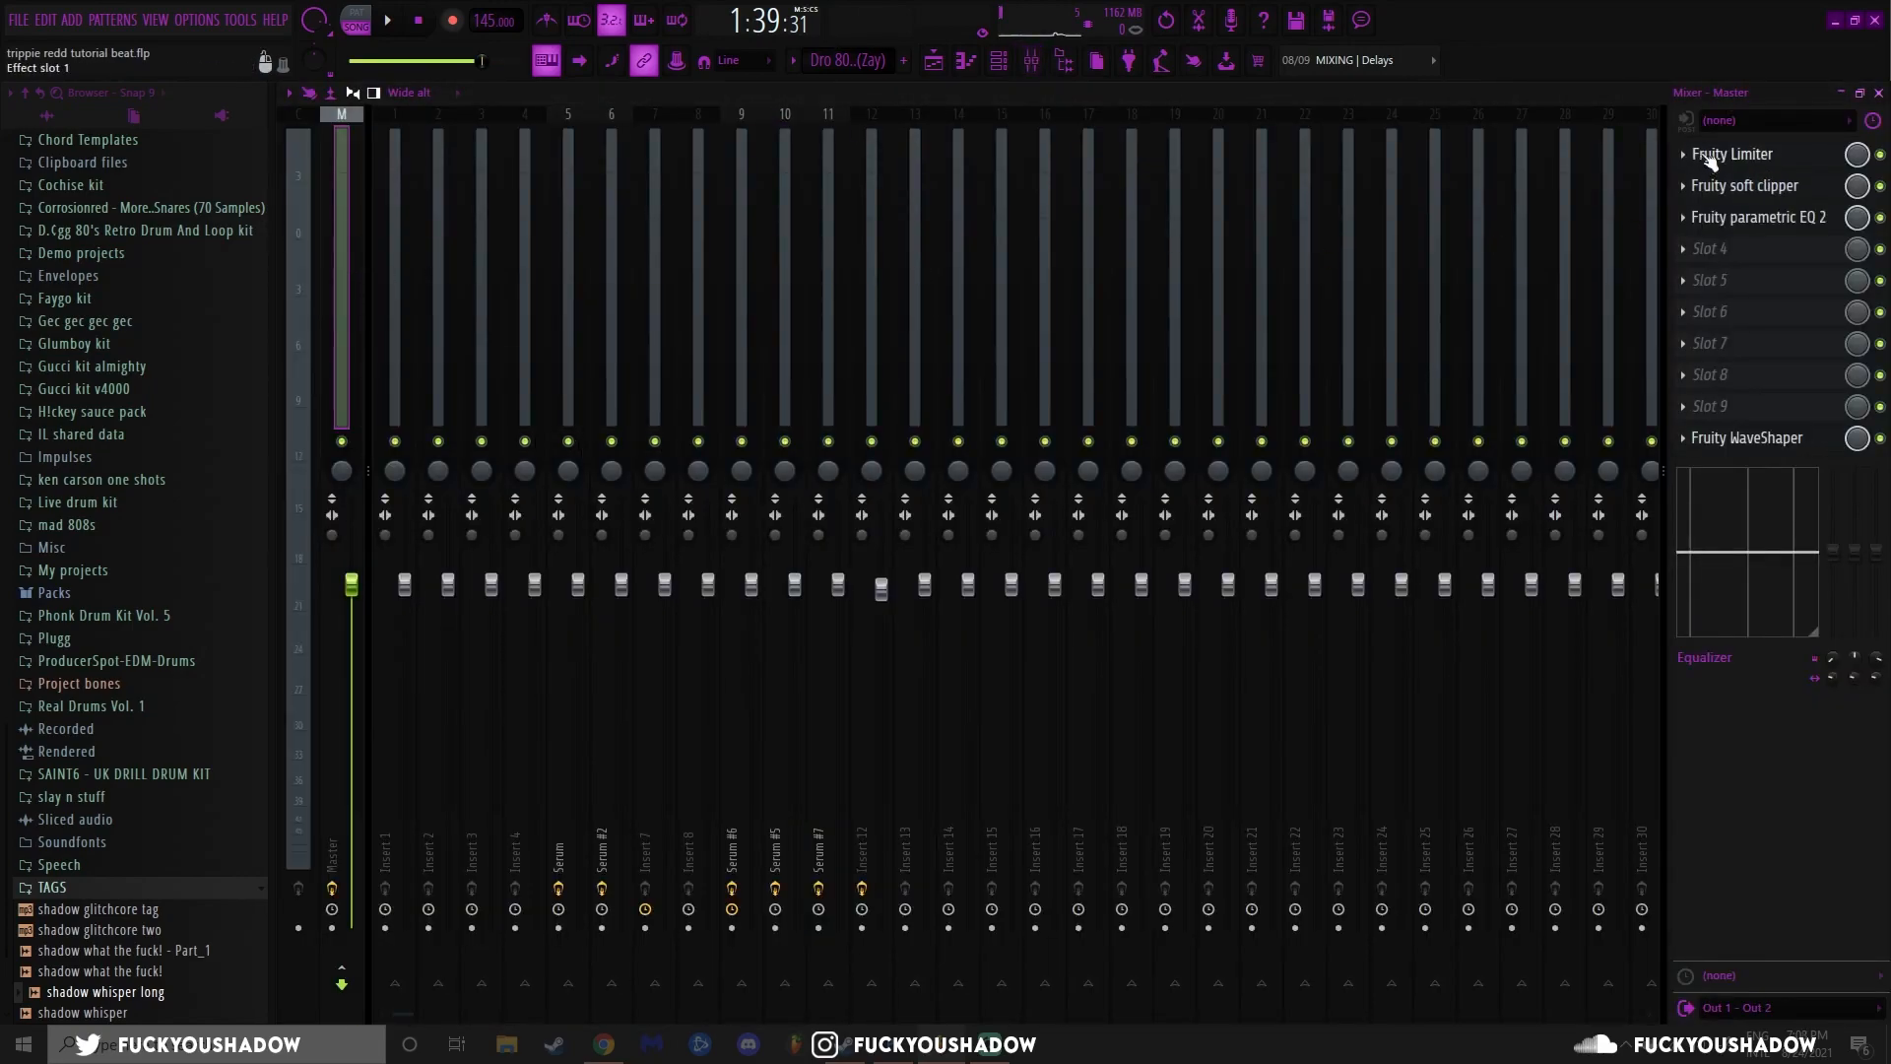
click(1723, 155)
drag(1112, 420, 733, 327)
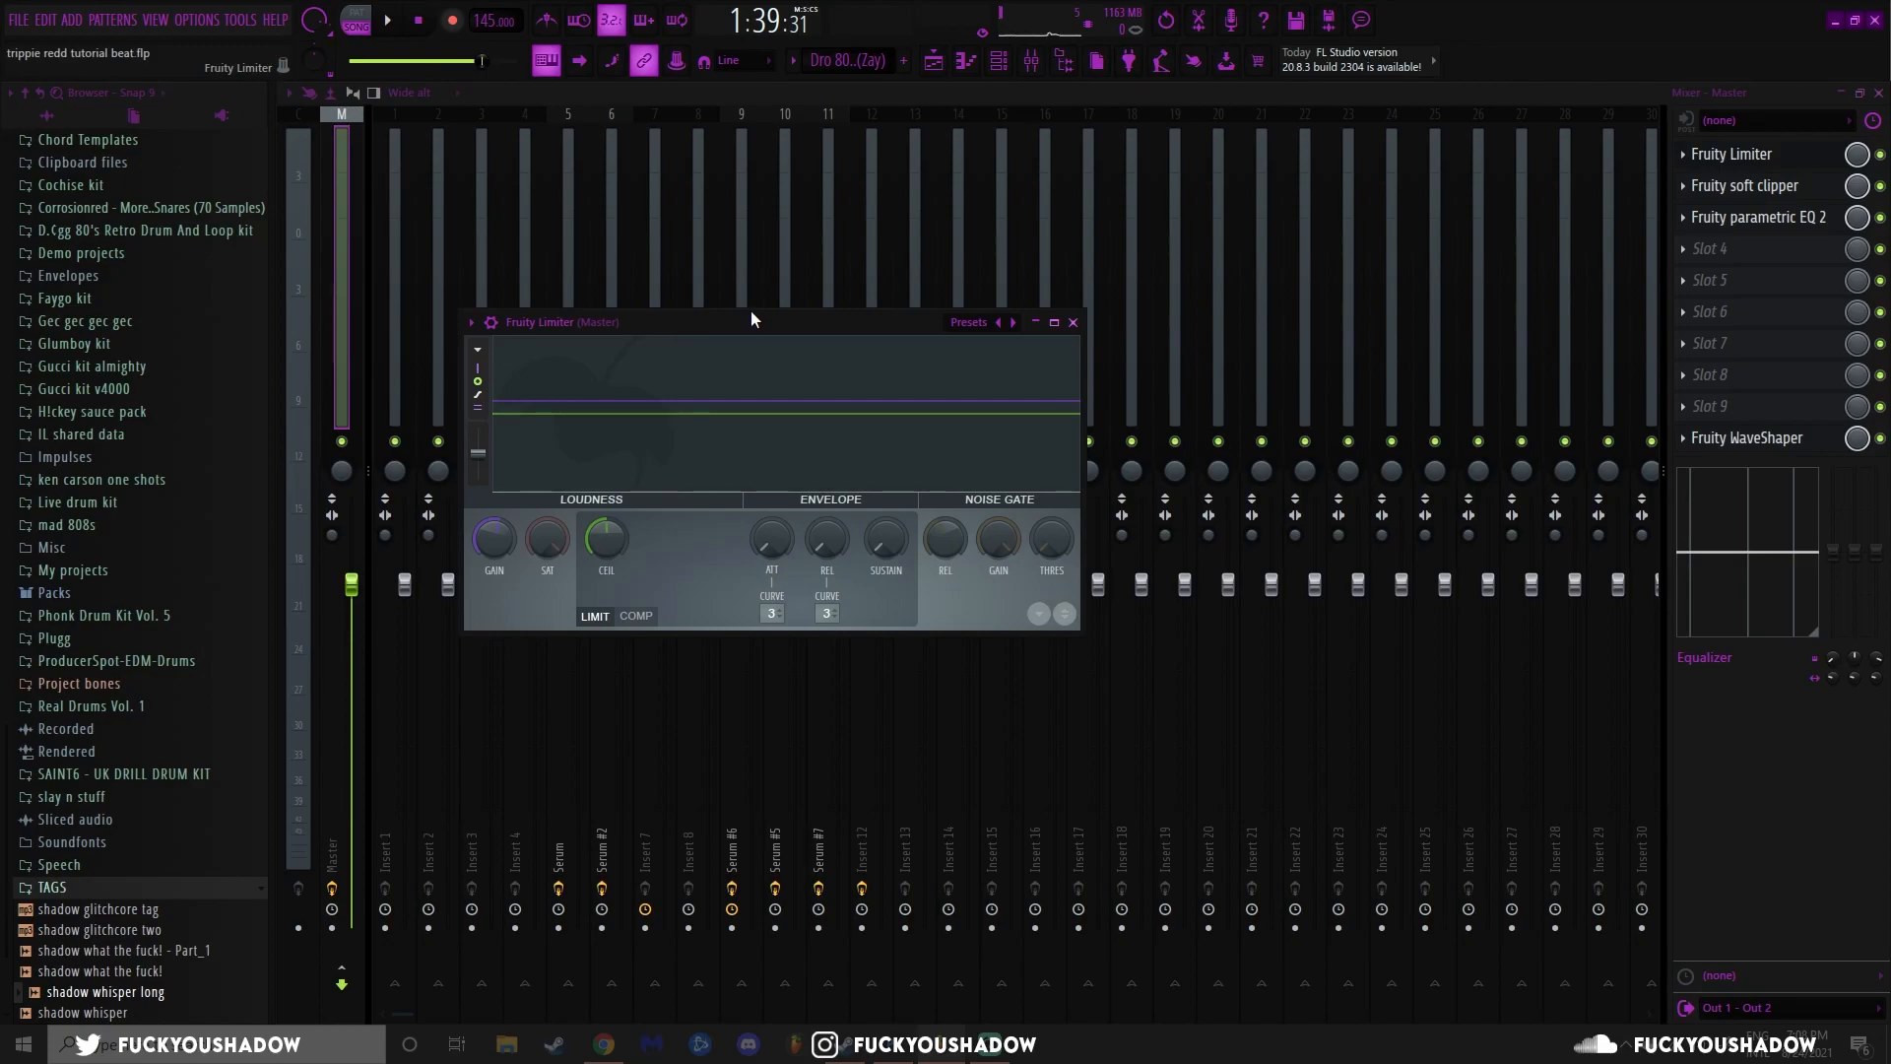
click(1075, 323)
click(622, 233)
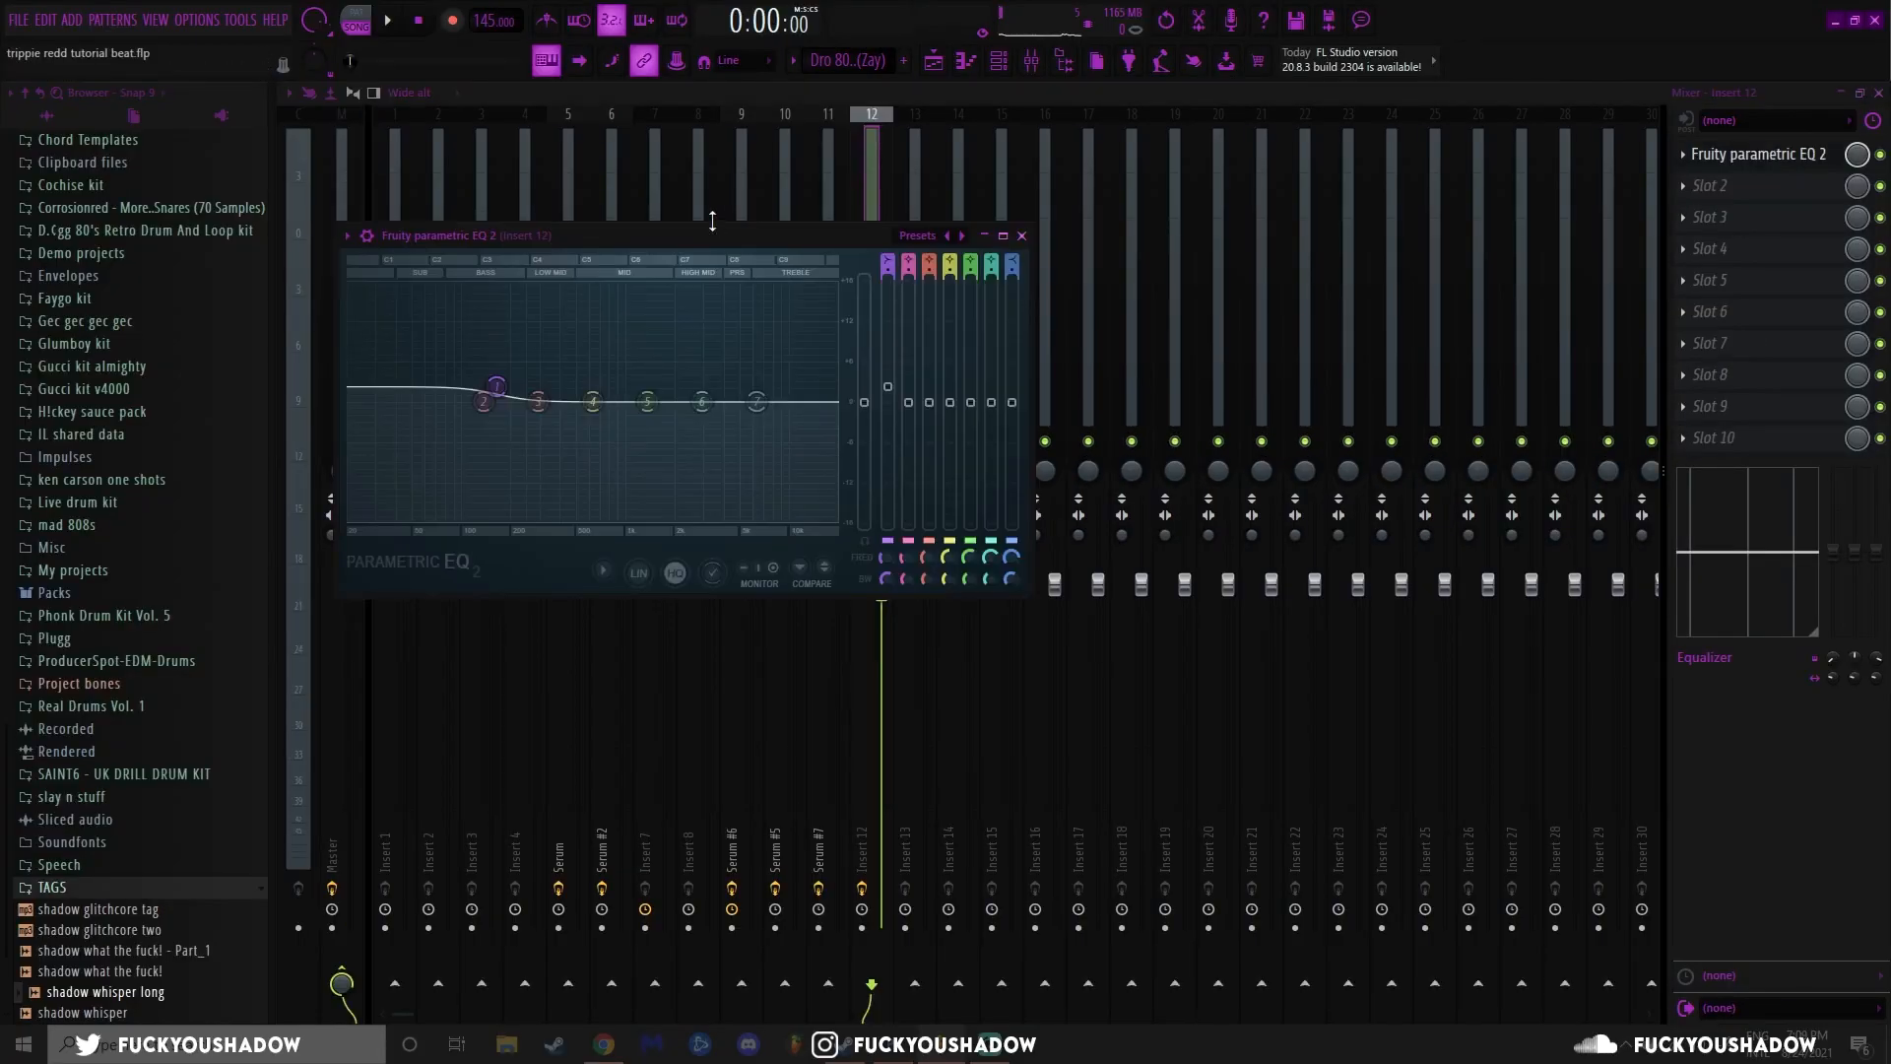
drag(676, 234, 715, 236)
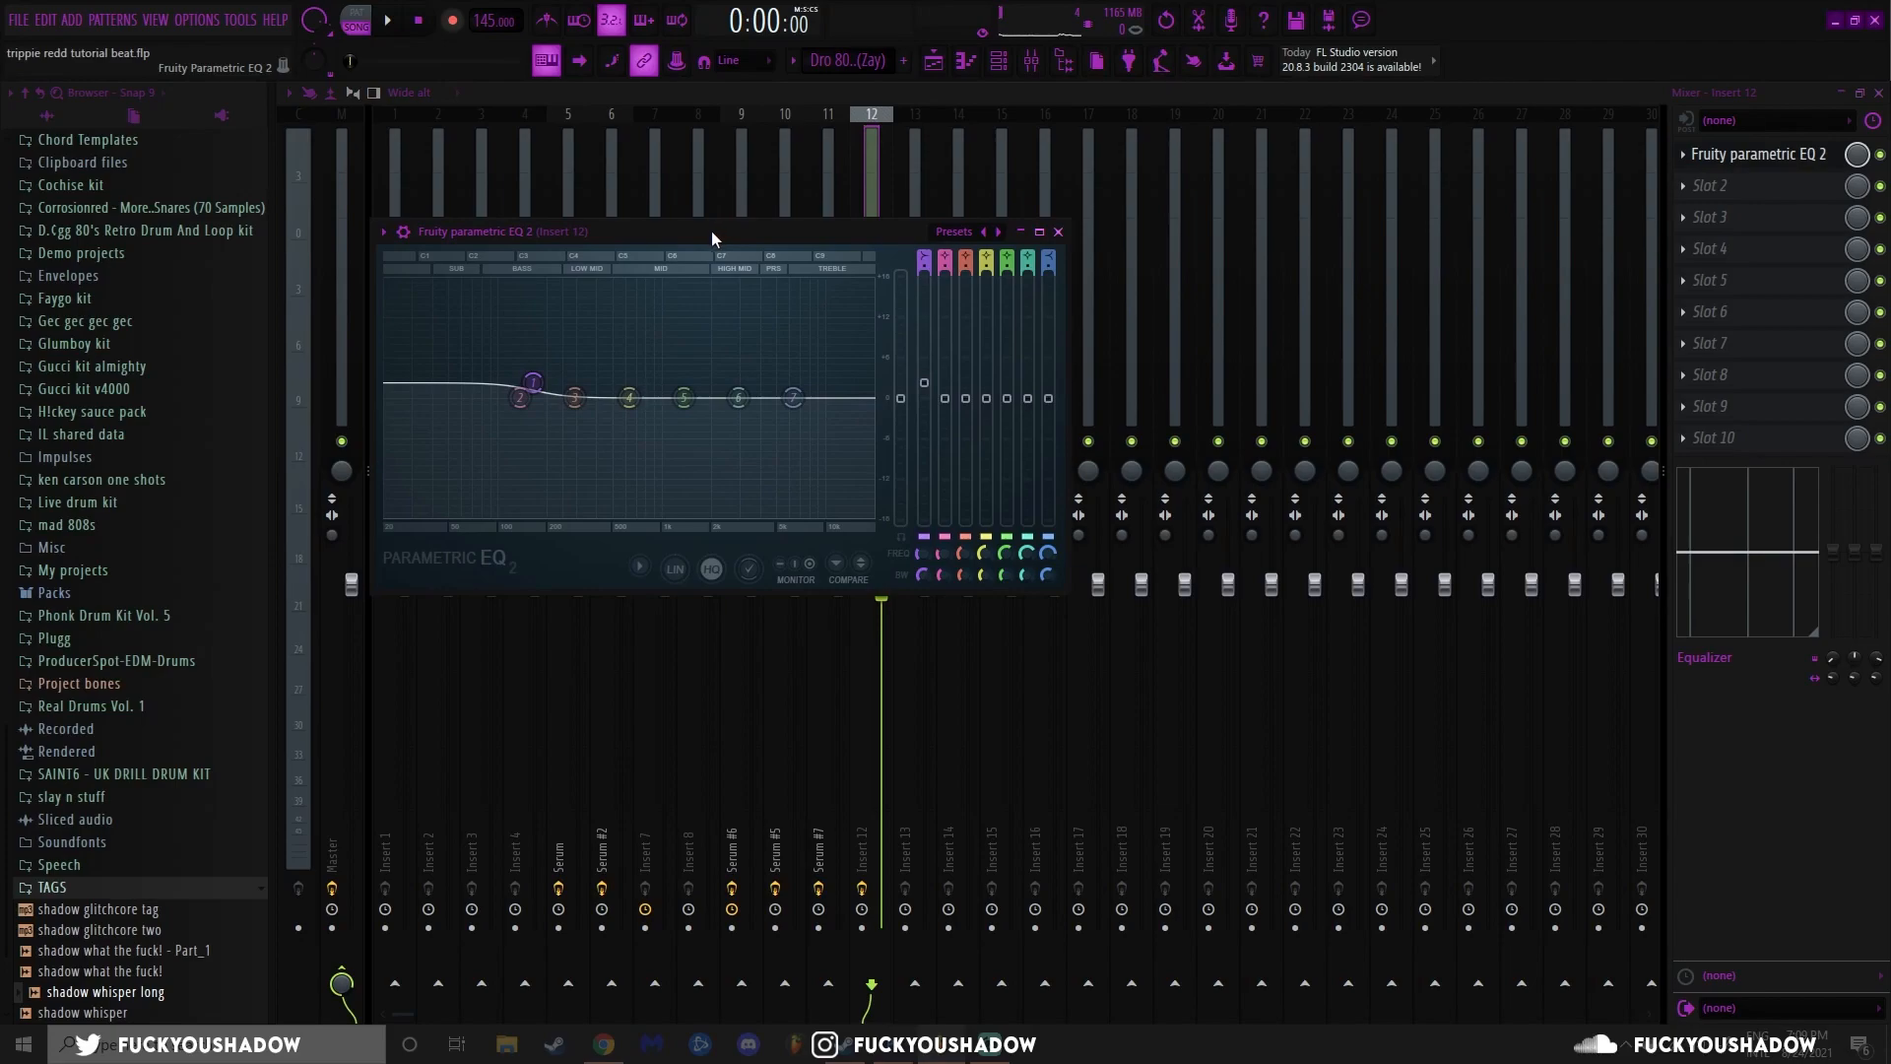